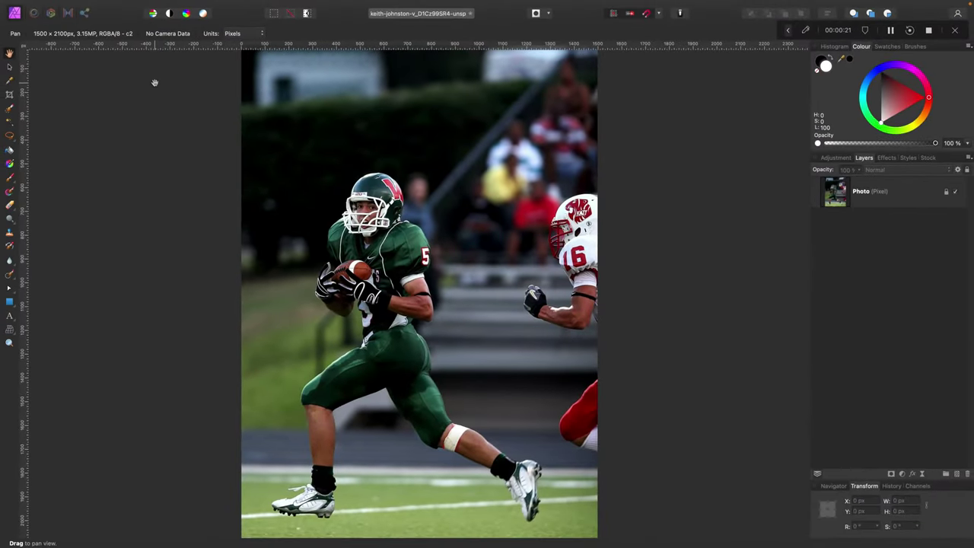
Duplicate the Photo layer with the Move Tool active and drop the copy's opacity to 90%.
click(10, 68)
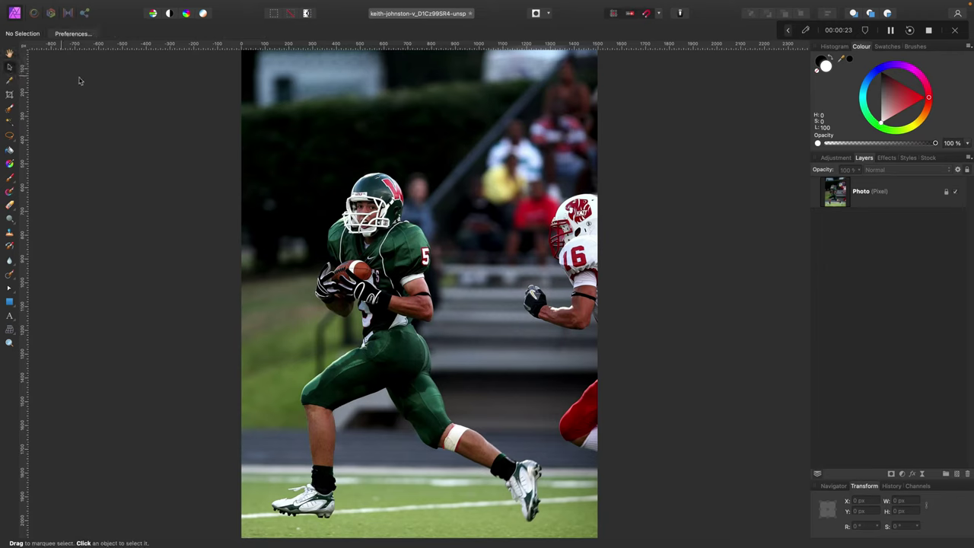
click(900, 199)
right_click(902, 198)
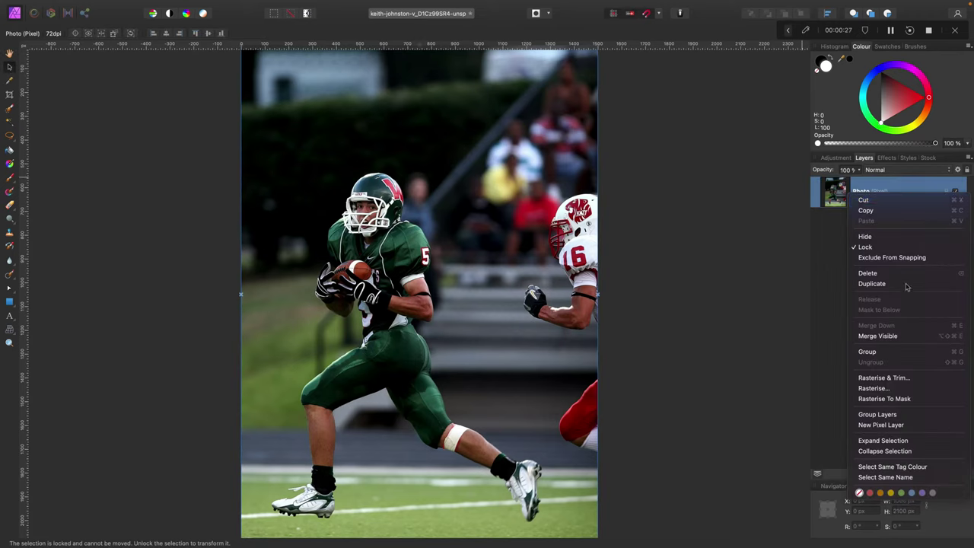
click(878, 285)
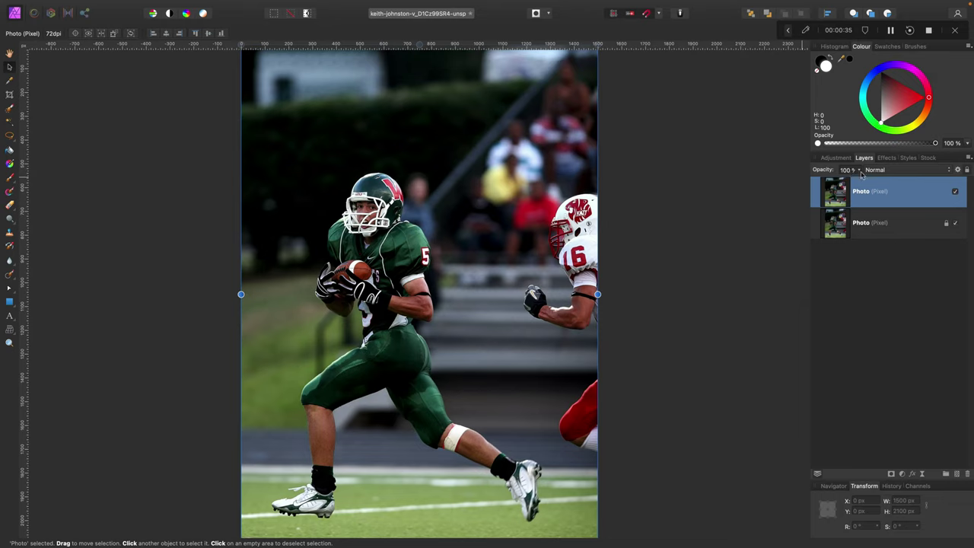
click(861, 172)
drag(859, 181, 858, 181)
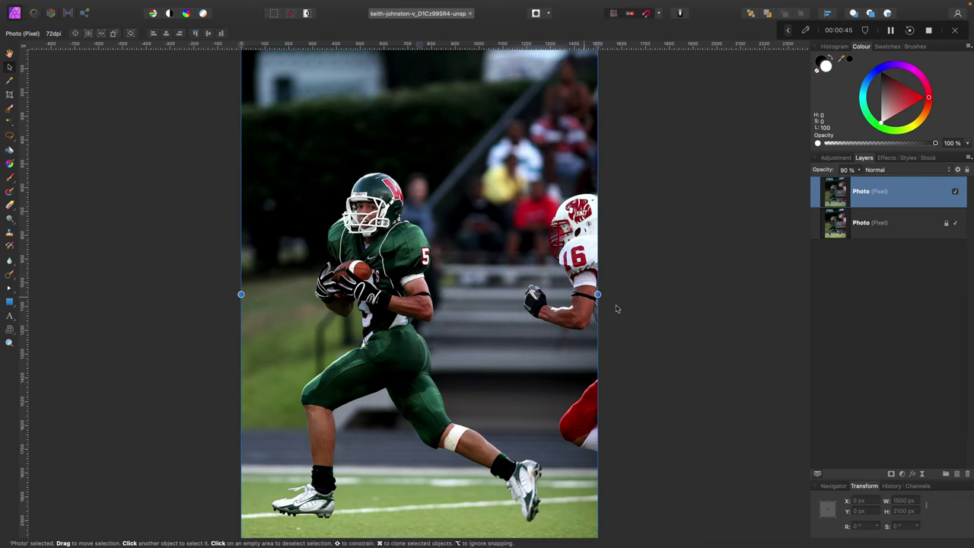
Widen the top Photo copy past the canvas edges, ending at 2194 px wide at X −105 px.
drag(598, 294, 731, 304)
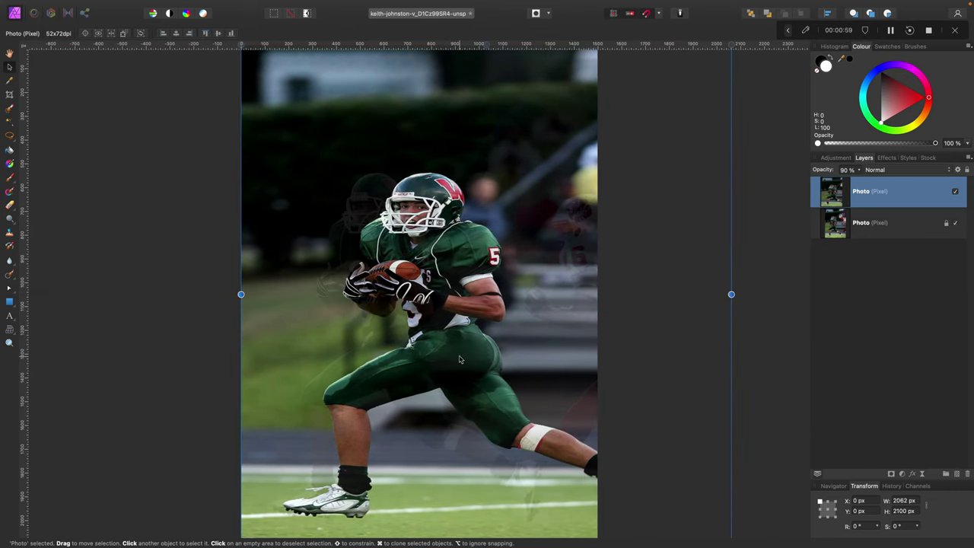
drag(731, 294, 811, 293)
drag(511, 358, 483, 357)
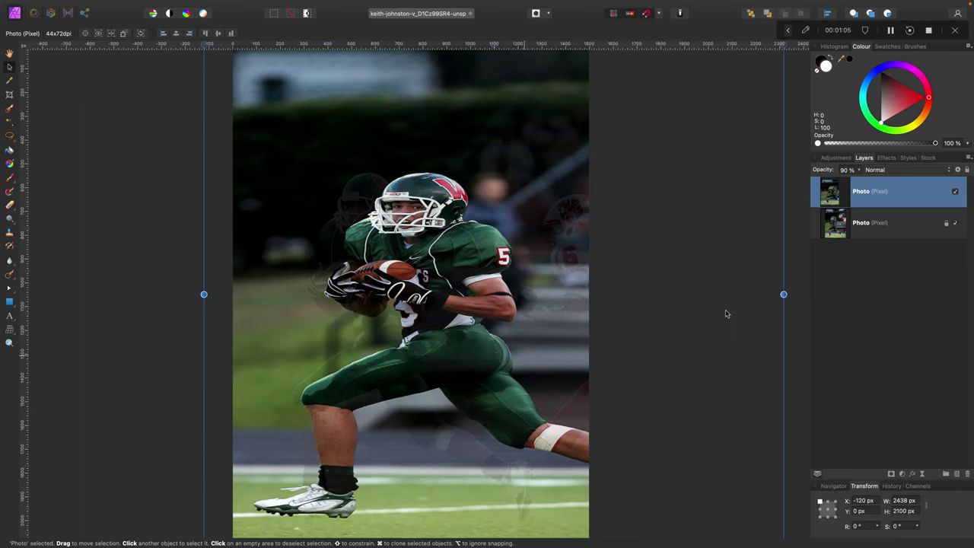
drag(783, 293, 725, 294)
drag(415, 356, 412, 370)
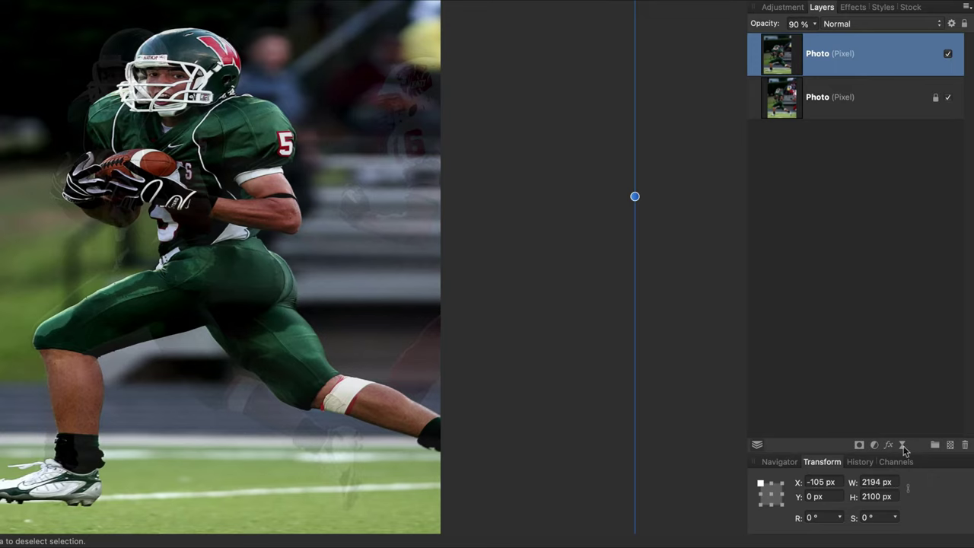
Add a live Motion Blur filter to the top copy, trying a 300 px radius first.
click(903, 445)
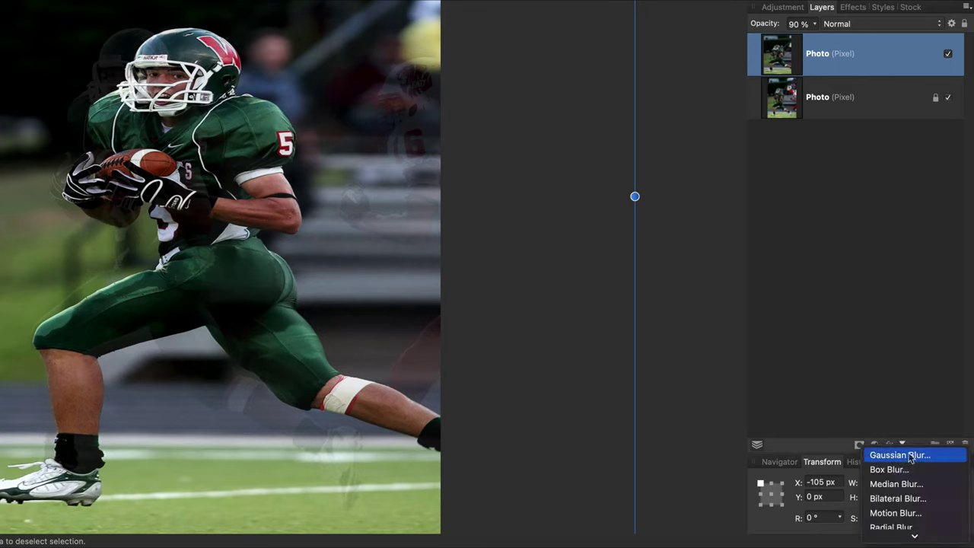
click(895, 515)
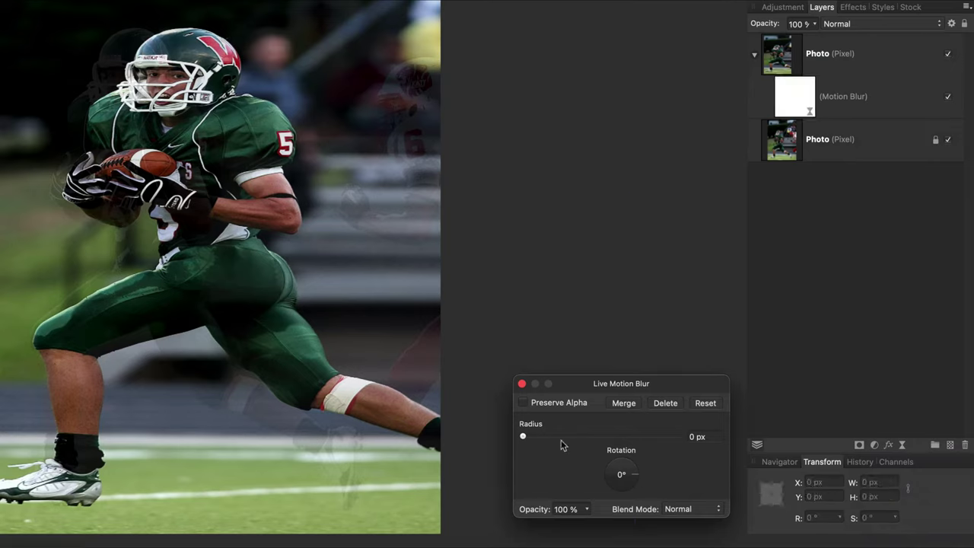
click(715, 438)
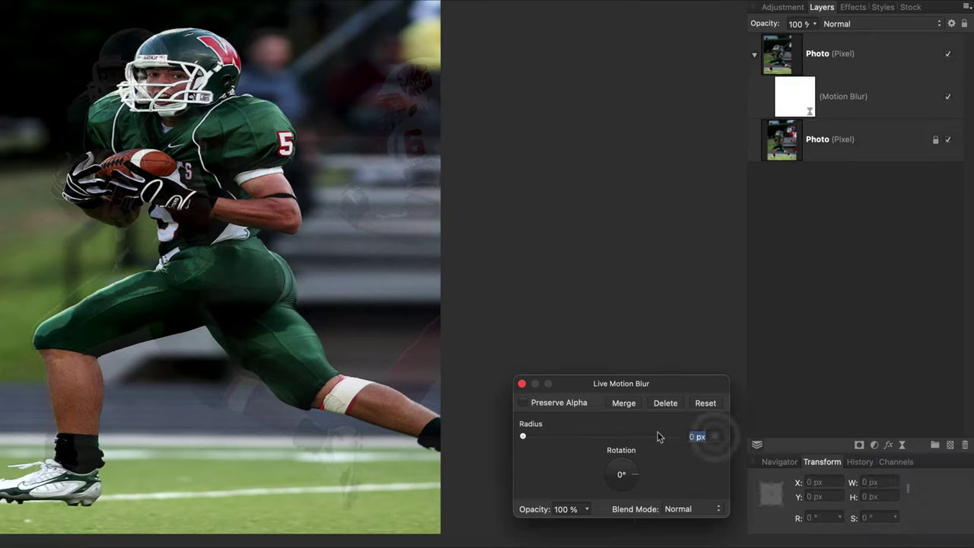
drag(591, 437, 701, 446)
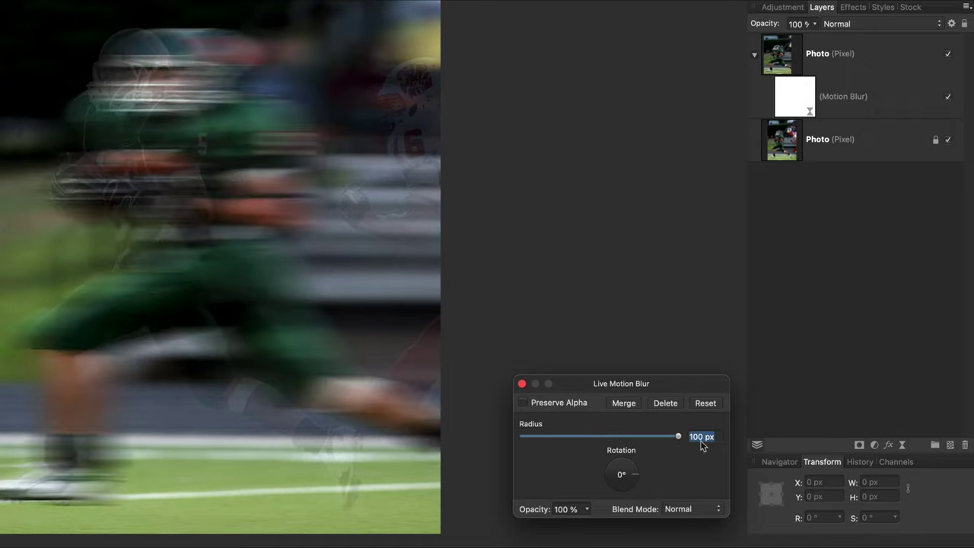
text(300)
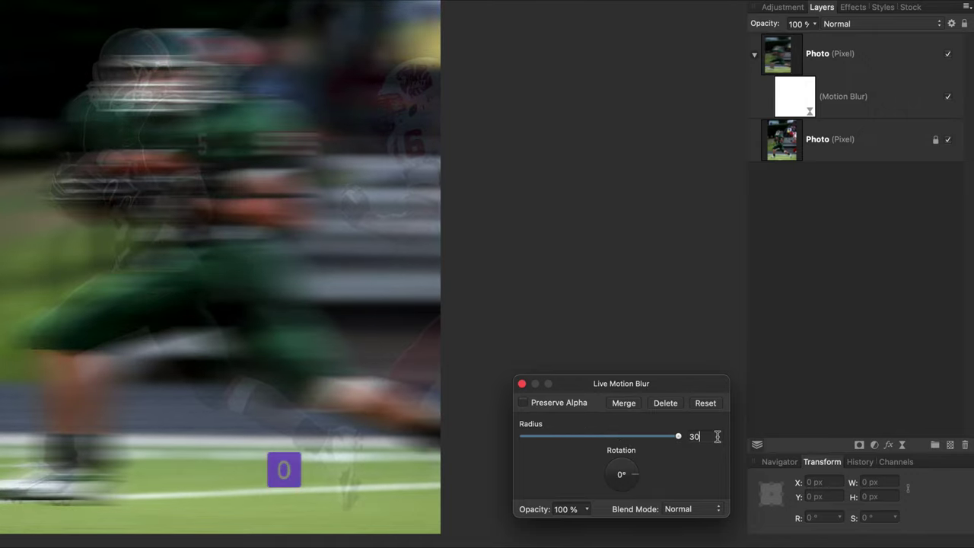
key(Return)
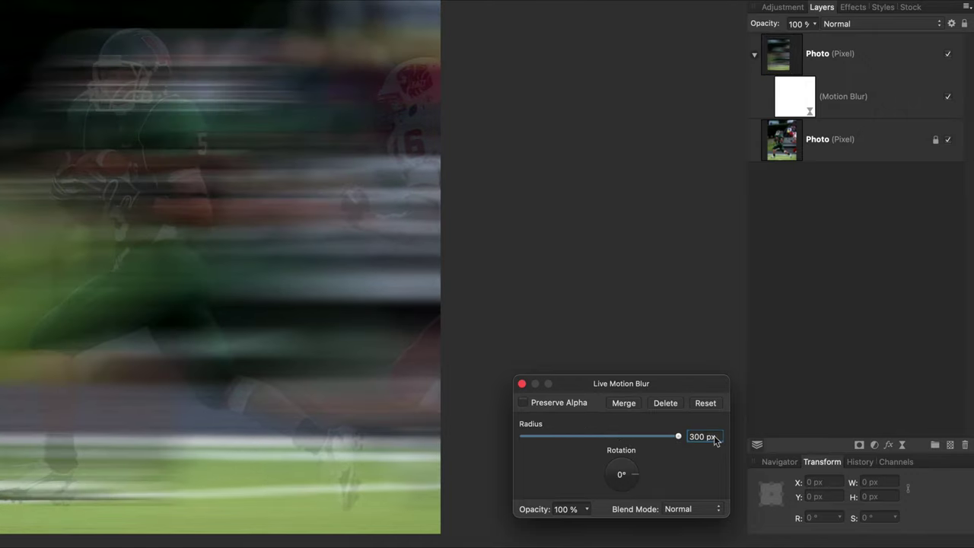
Try 200 and 150 px radii, then settle on 180 px with a horizontal 0° direction.
click(718, 437)
text(200)
key(Return)
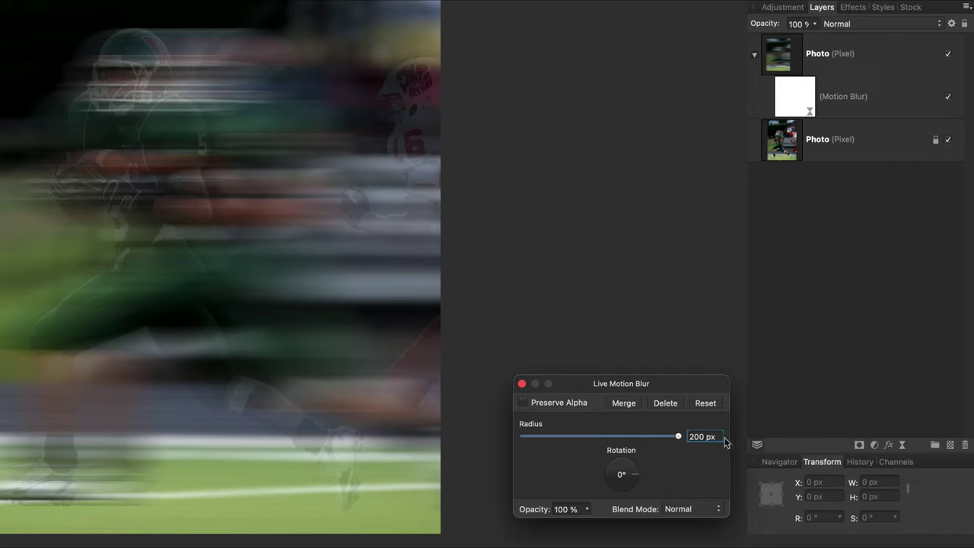
click(719, 438)
text(1)
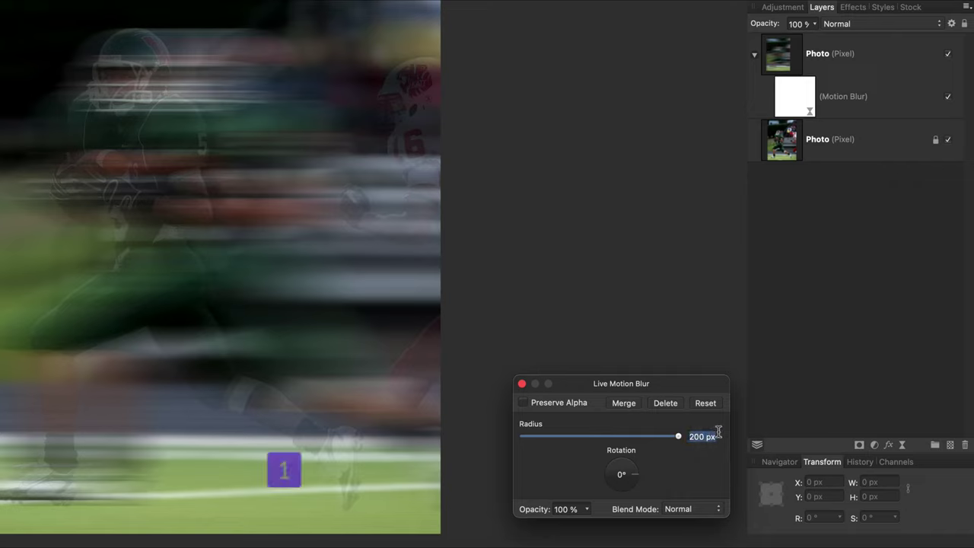
text(50)
key(Return)
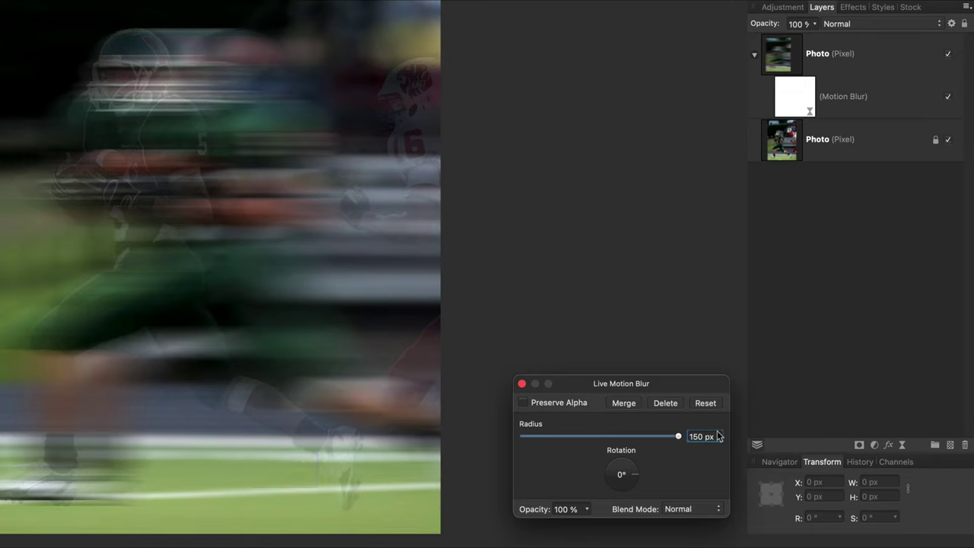
click(717, 438)
text(180)
key(Return)
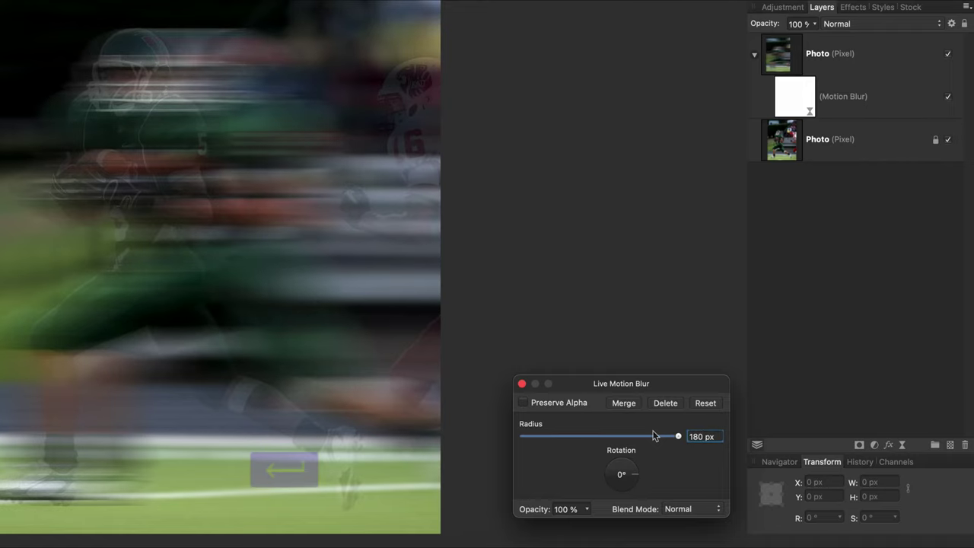
mouse_move(636, 477)
mouse_down()
mouse_move(622, 462)
mouse_move(601, 467)
mouse_move(621, 487)
mouse_move(643, 477)
mouse_up()
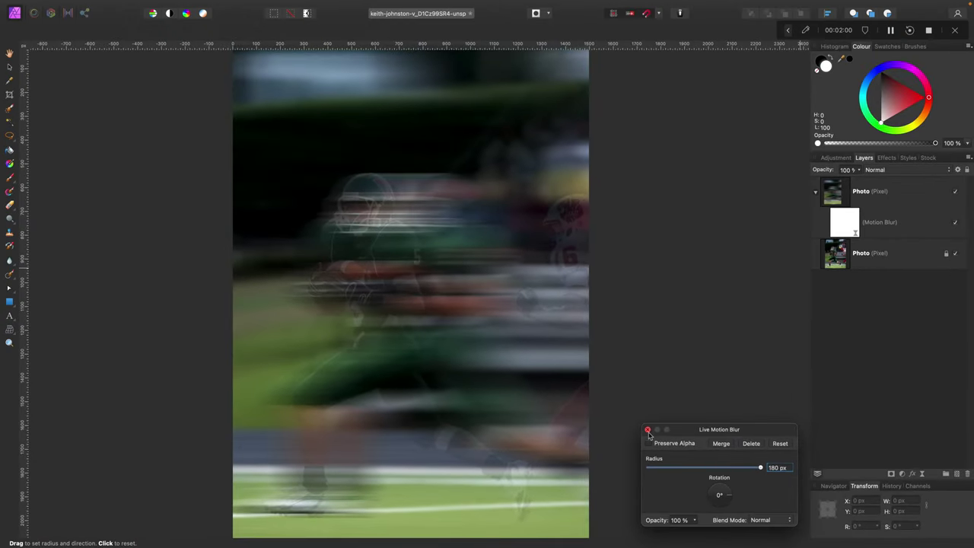
Compare the blurred copy on and off, then add a white mask beneath its Motion Blur.
click(647, 430)
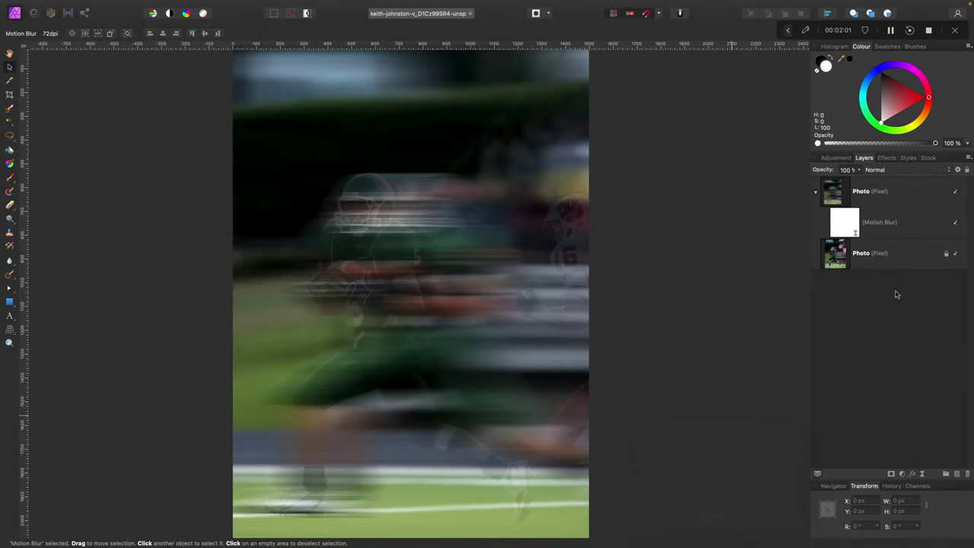
click(920, 194)
click(955, 191)
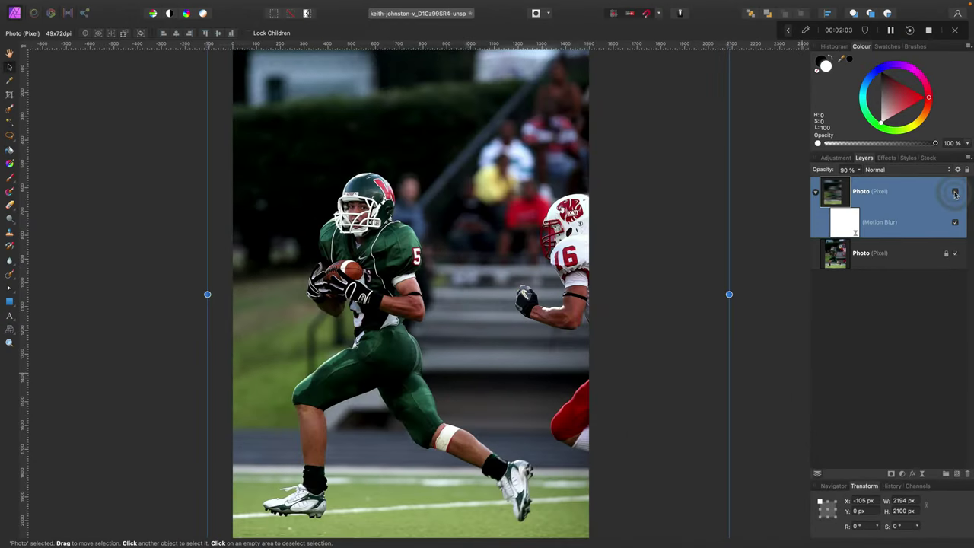
click(955, 192)
click(954, 192)
click(955, 193)
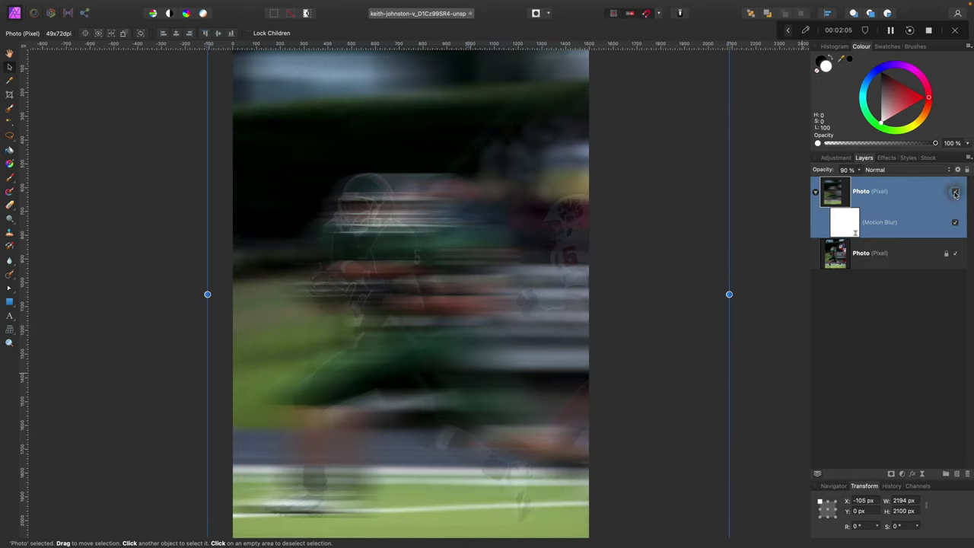
click(891, 474)
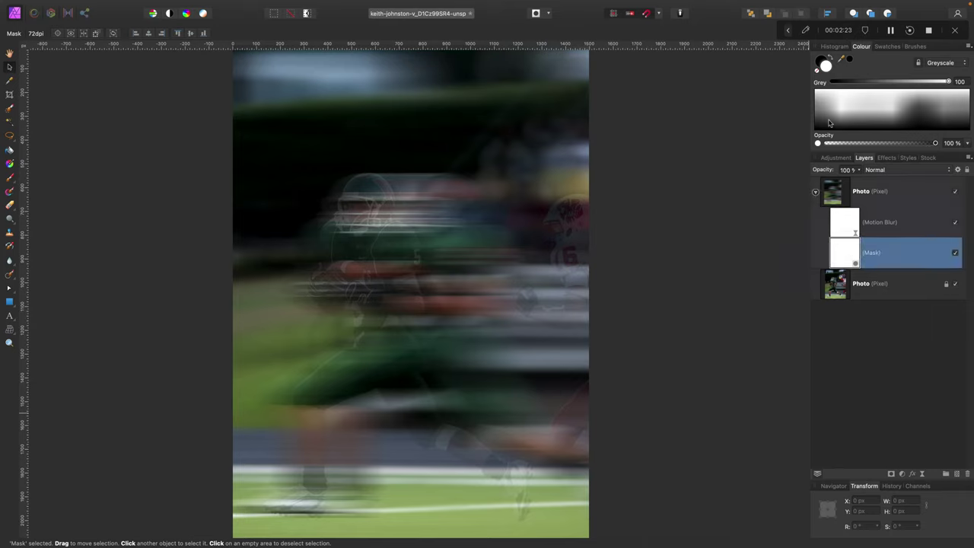
Choose the 256 px soft round brush from the Basic brush presets.
click(830, 58)
click(914, 47)
click(837, 59)
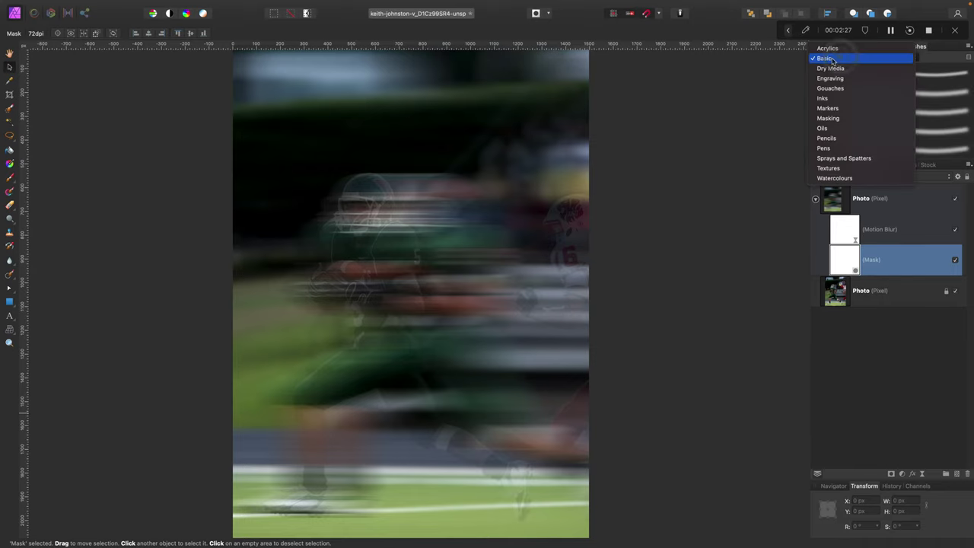
click(833, 59)
click(853, 135)
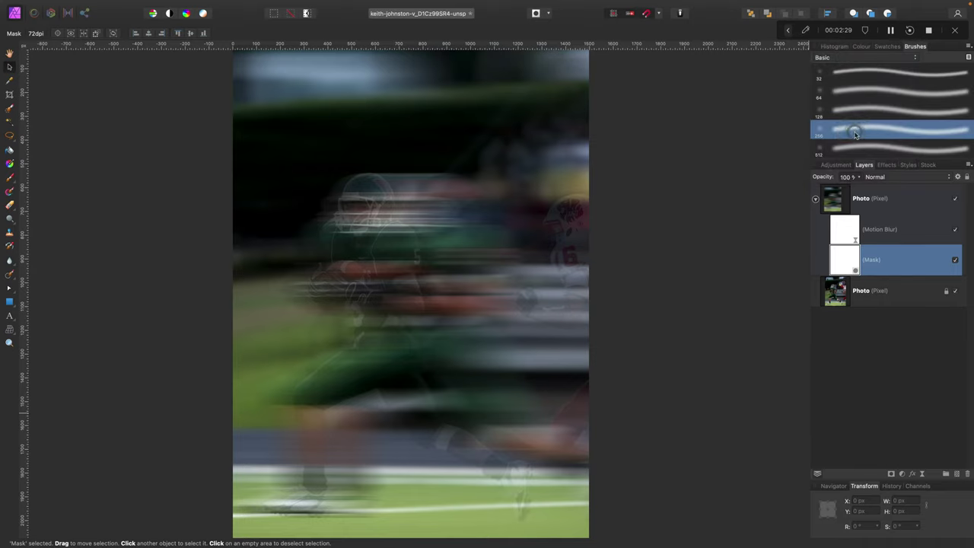
Enlarge the Paint Brush to about 1070.7 px and make black the painting colour.
click(9, 178)
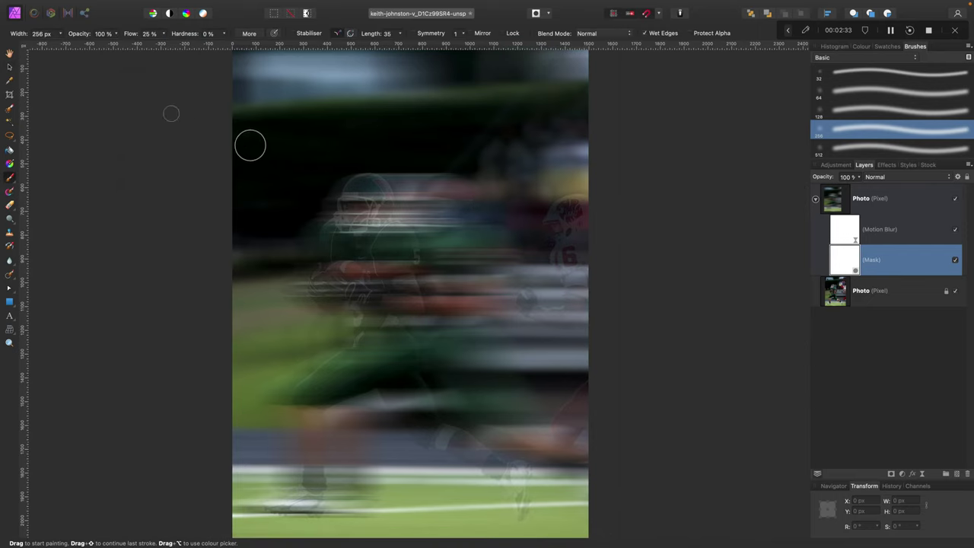
drag(59, 35, 65, 47)
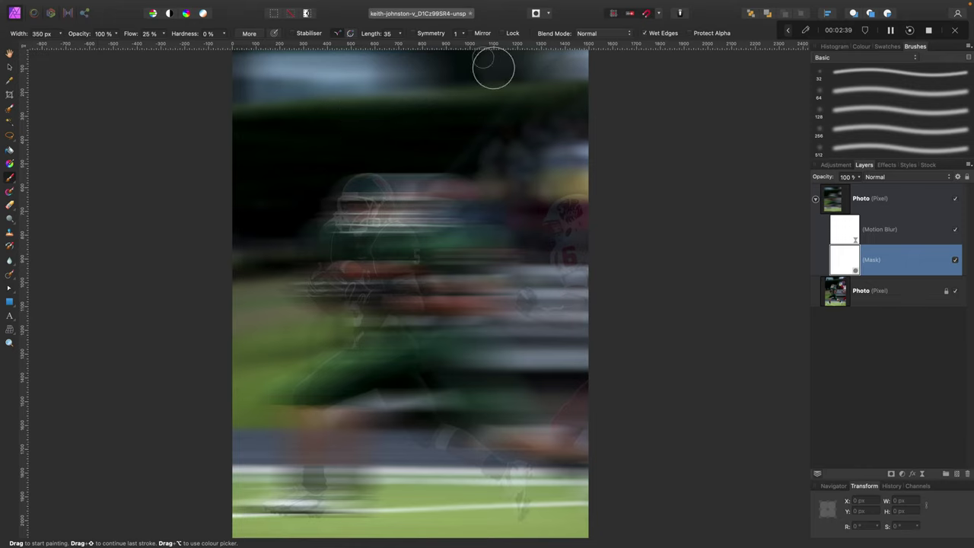
key(super+minus)
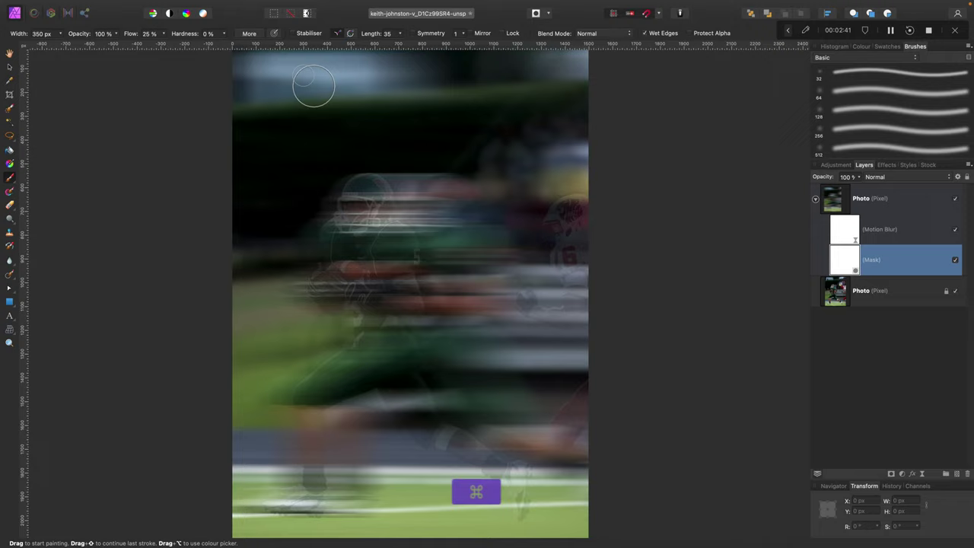
key(bracketright)
key(bracketright)
key(bracketright)
key(bracketright)
key(bracketright)
key(bracketright)
key(bracketright)
key(bracketright)
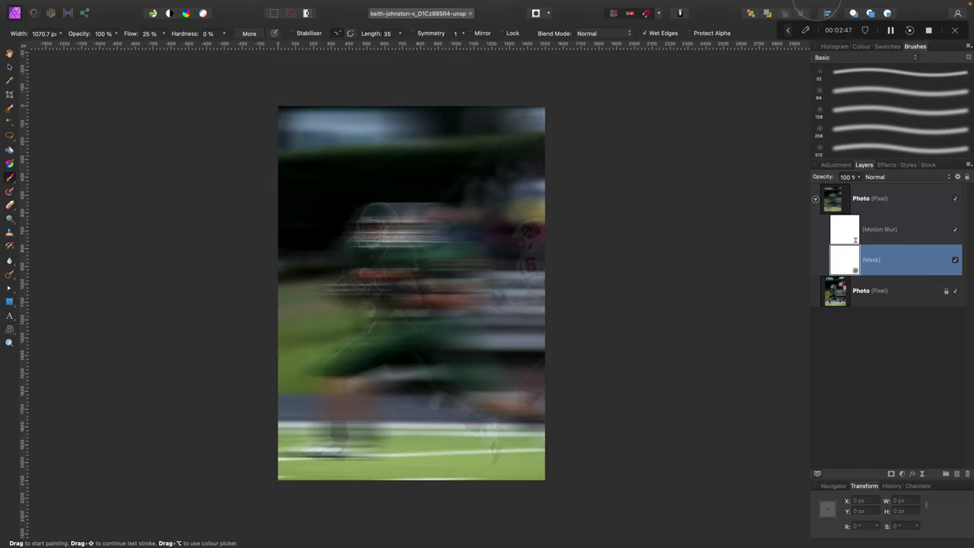
click(860, 47)
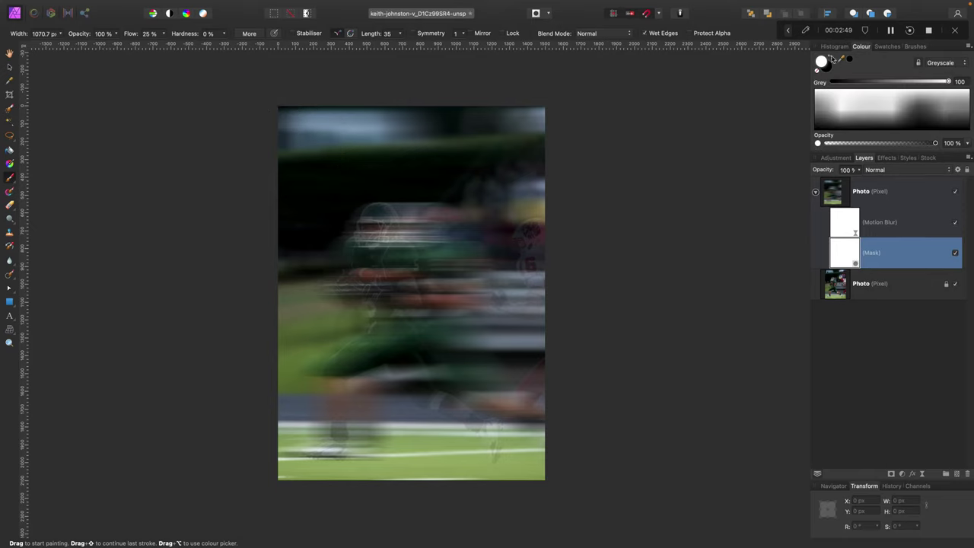
click(831, 58)
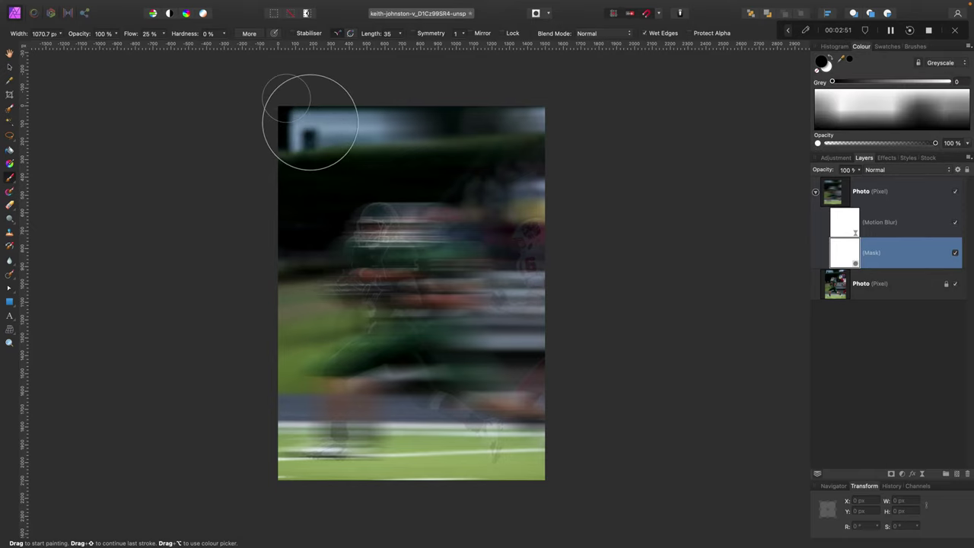
Undo trial strokes back to a white mask, then paint black down the left edge and shoe.
mouse_move(326, 191)
mouse_down()
mouse_move(369, 156)
mouse_move(355, 220)
mouse_up()
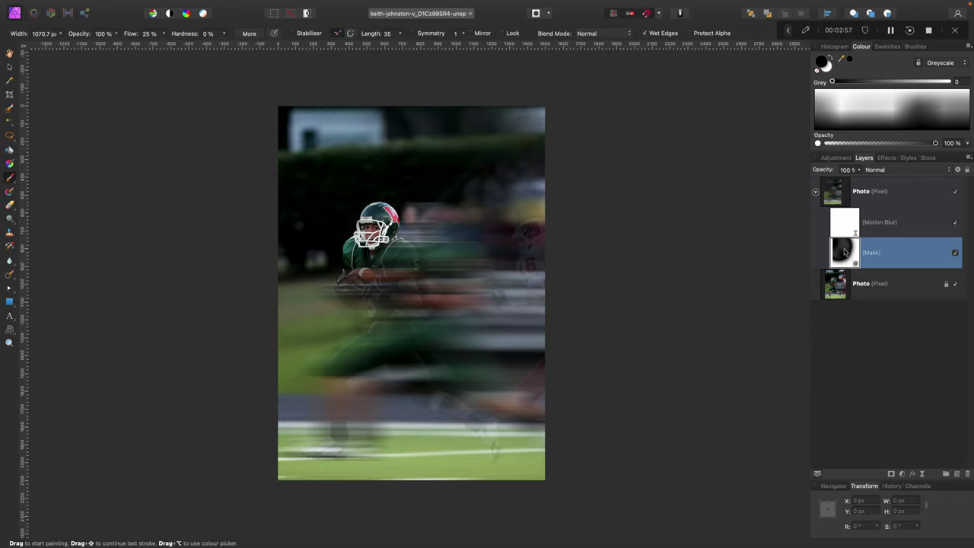
key(super+z)
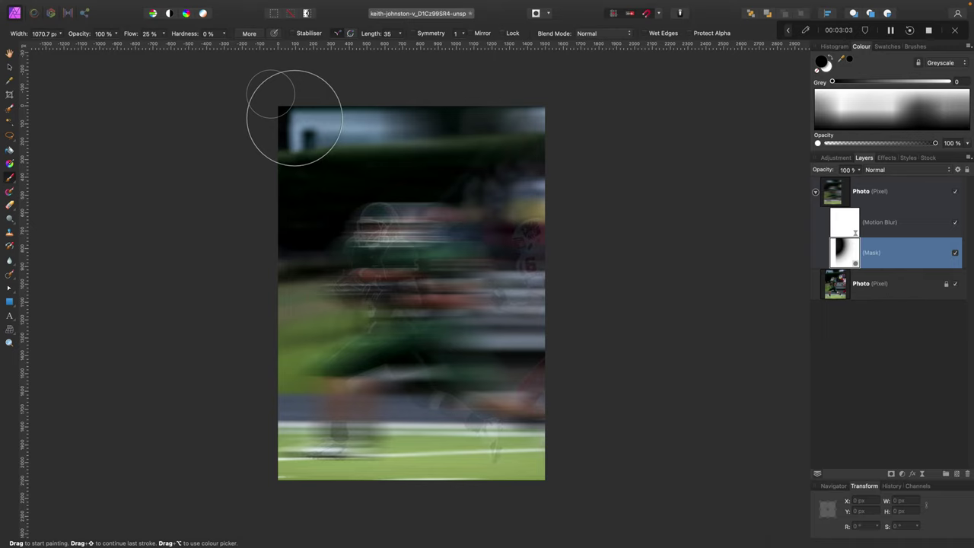
key(super+z)
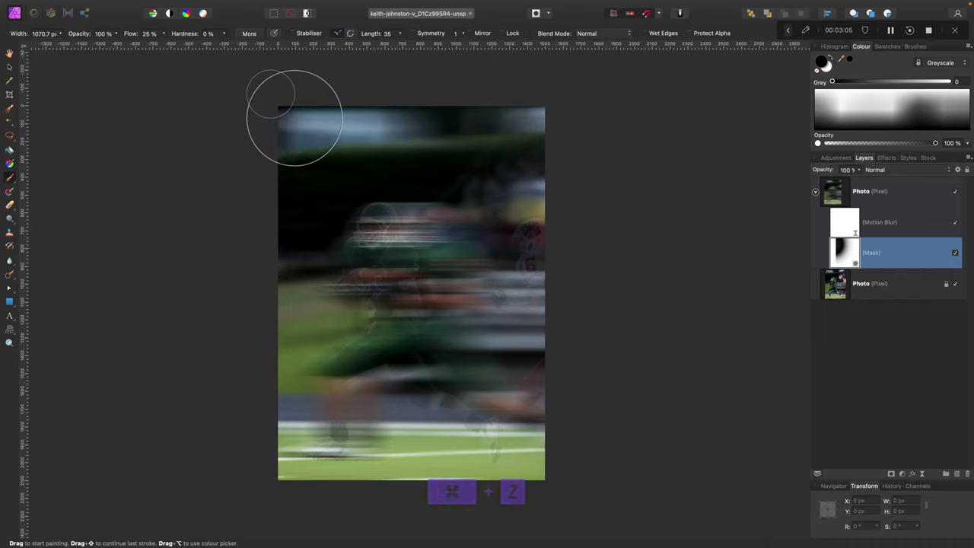
key(super+z)
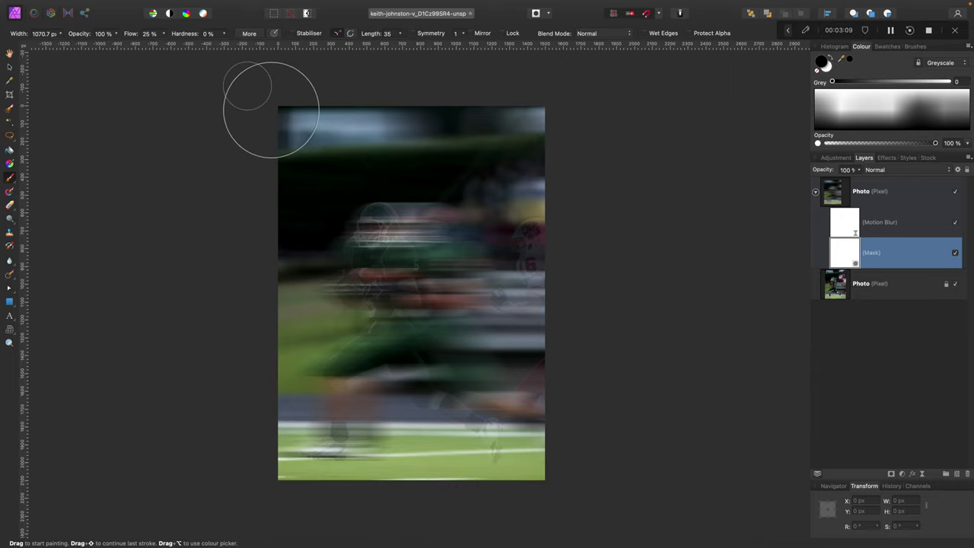
shift+click(280, 159)
mouse_move(279, 159)
mouse_down()
mouse_move(287, 386)
mouse_move(305, 509)
mouse_move(269, 401)
mouse_up()
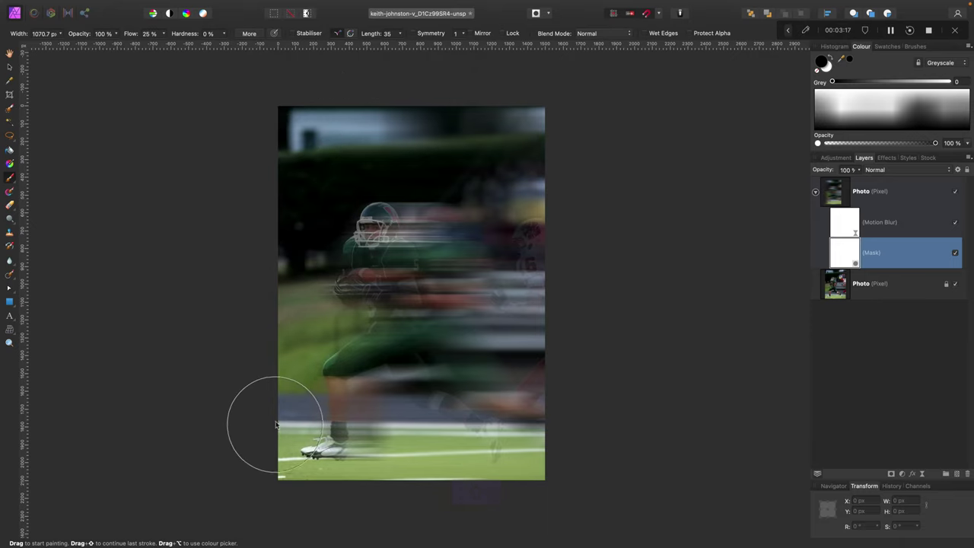
Zoom in on the player and paint the mask over the glove, arm, ball and jersey number.
key(super+plus)
key(space)
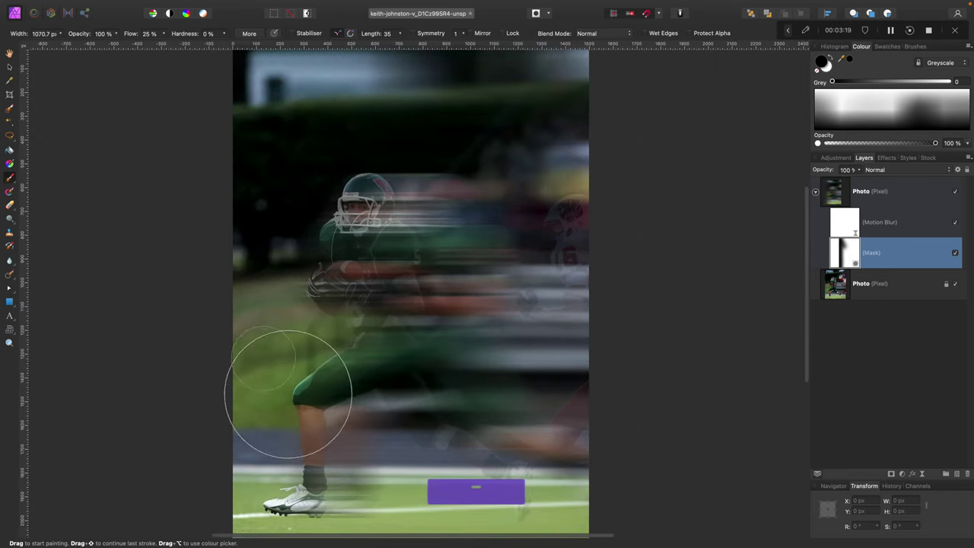
drag(330, 418, 410, 309)
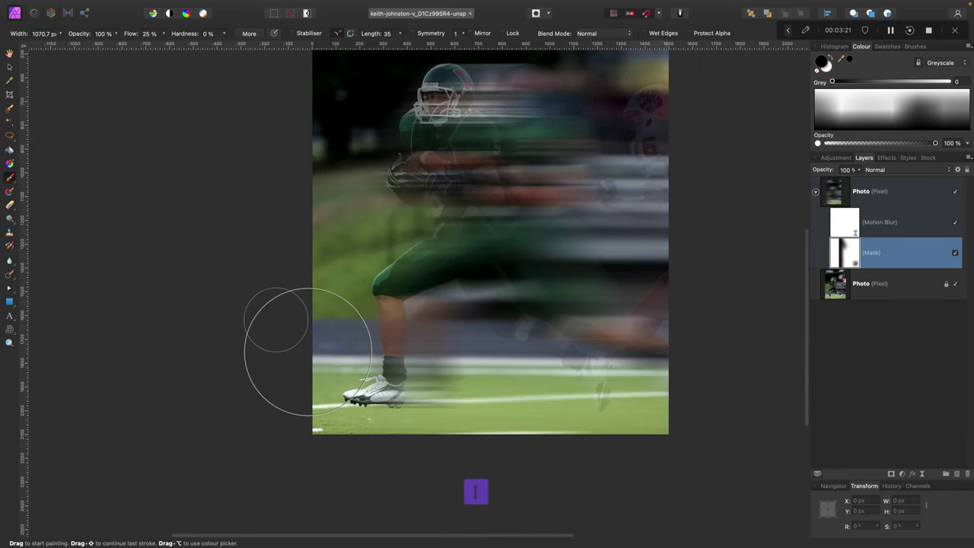
key(bracketleft)
key(bracketleft)
key(bracketleft)
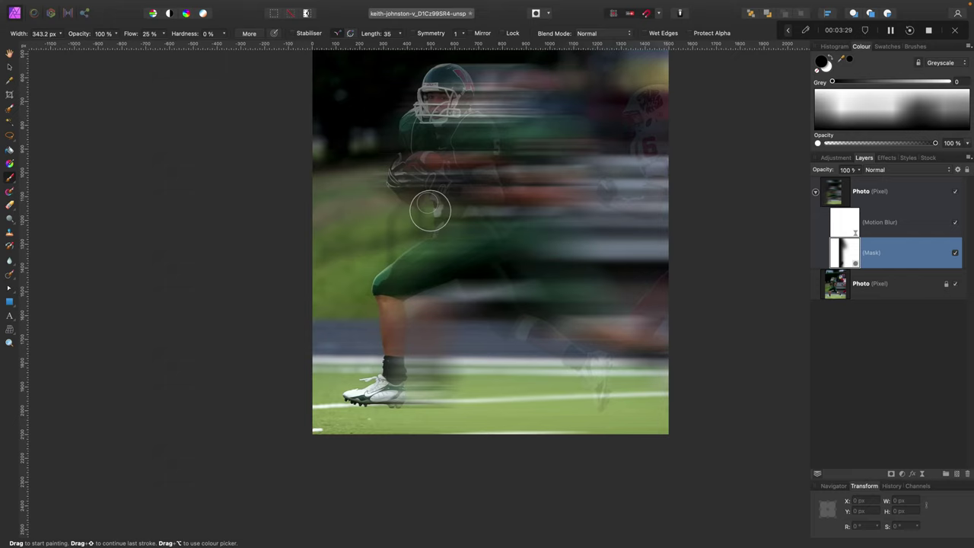
mouse_move(449, 236)
mouse_down()
mouse_move(399, 269)
mouse_move(440, 230)
mouse_move(397, 269)
mouse_move(401, 238)
mouse_move(418, 232)
mouse_move(392, 250)
mouse_move(348, 232)
mouse_move(370, 237)
mouse_move(373, 254)
mouse_move(354, 314)
mouse_up()
key(bracketright)
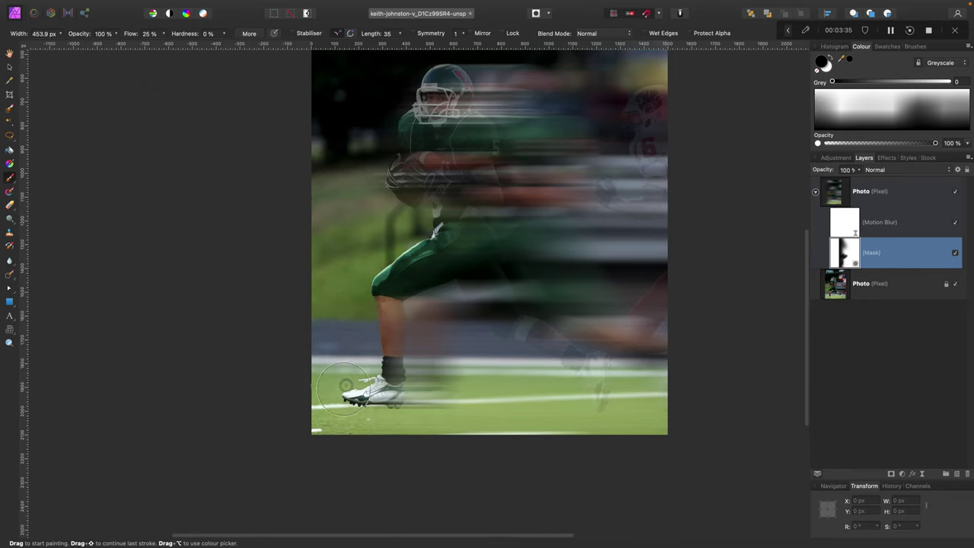
scroll(408, 226, up, 1)
scroll(409, 226, up, 3)
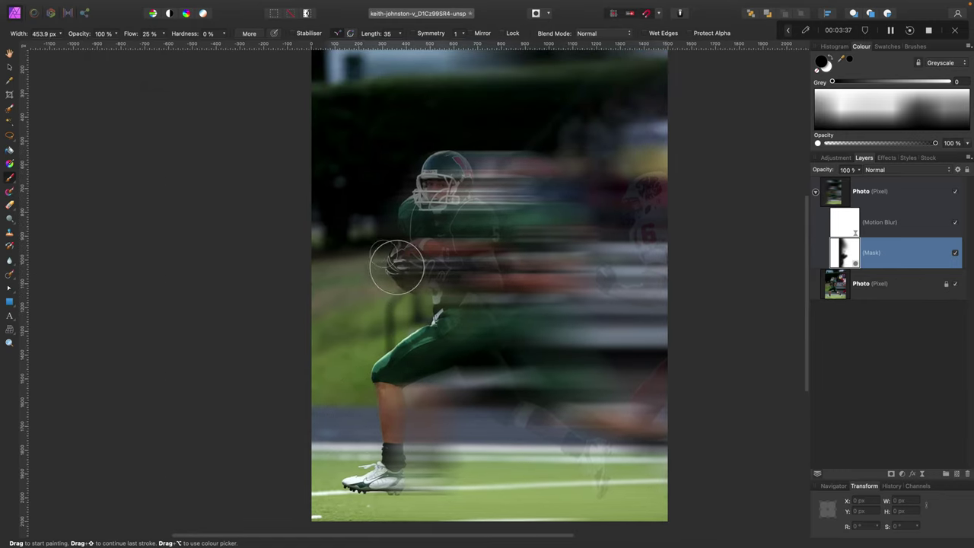
mouse_move(415, 256)
mouse_down()
mouse_move(420, 330)
mouse_move(435, 296)
mouse_move(429, 258)
mouse_move(404, 260)
mouse_move(405, 236)
mouse_move(416, 239)
mouse_move(419, 177)
mouse_move(393, 215)
mouse_move(418, 179)
mouse_move(443, 171)
mouse_move(437, 183)
mouse_move(440, 175)
mouse_move(424, 175)
mouse_move(429, 214)
mouse_move(458, 230)
mouse_move(461, 249)
mouse_move(470, 227)
mouse_move(458, 292)
mouse_move(448, 272)
mouse_move(448, 318)
mouse_move(467, 340)
mouse_move(435, 341)
mouse_move(448, 311)
mouse_move(451, 321)
mouse_move(411, 267)
mouse_move(436, 244)
mouse_move(425, 179)
mouse_move(437, 169)
mouse_move(397, 172)
mouse_move(405, 220)
mouse_move(425, 249)
mouse_move(446, 232)
mouse_move(426, 190)
mouse_move(414, 253)
mouse_move(452, 256)
mouse_move(485, 279)
mouse_up()
Adjust the brush size between about 139 and 370 px for finer mask work.
key(bracketleft)
key(bracketleft)
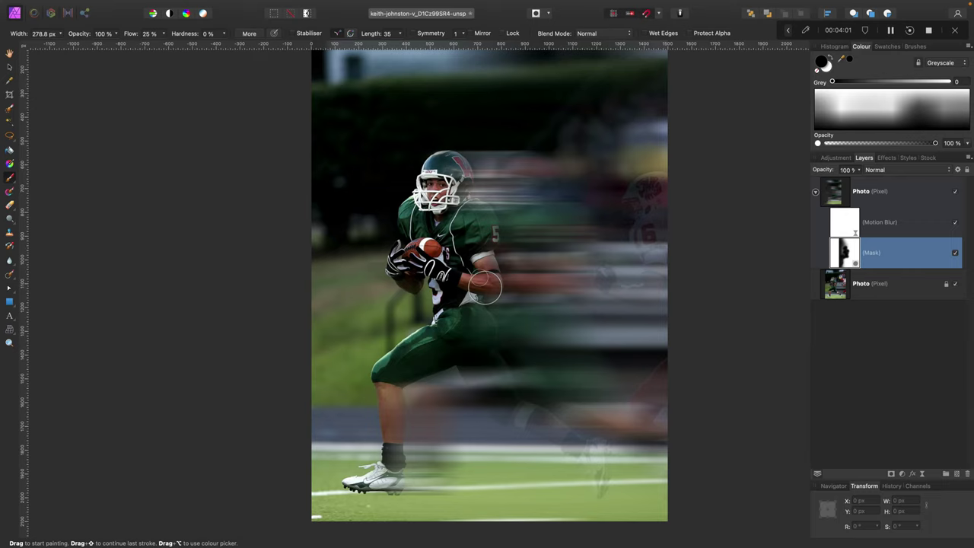
key(bracketleft)
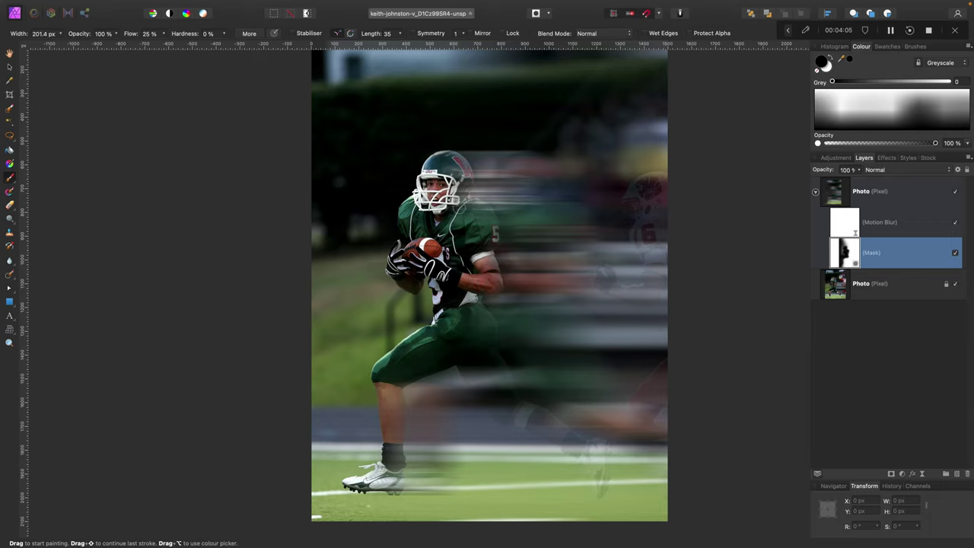
key(bracketleft)
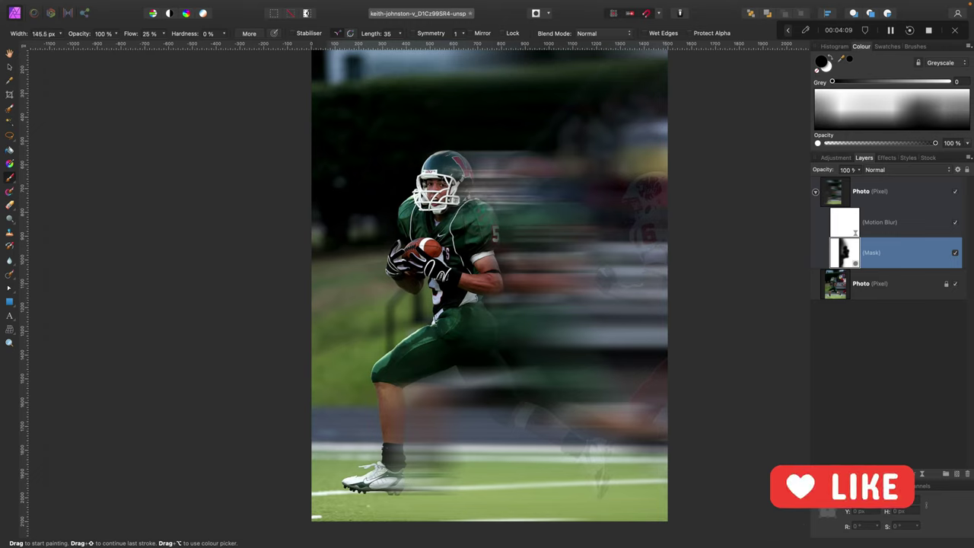
key(bracketright)
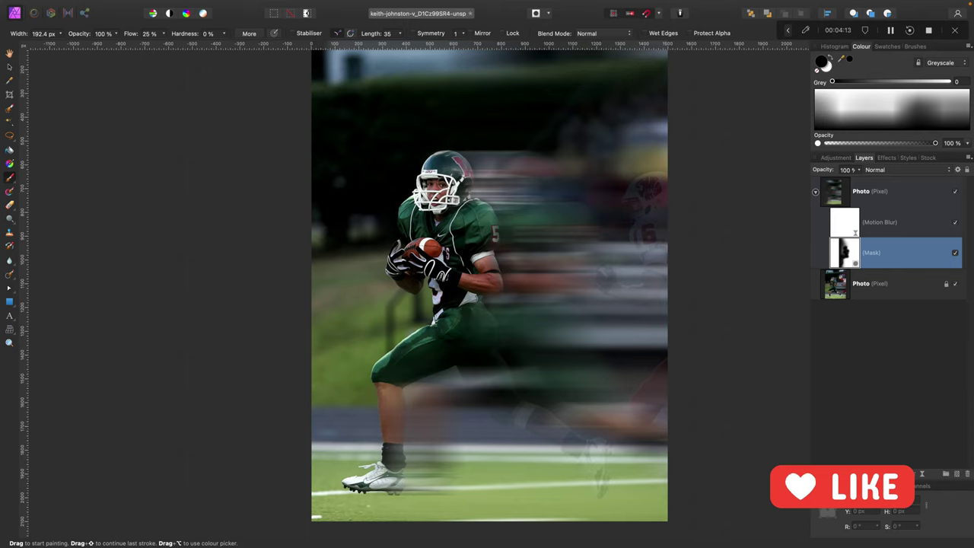
key(bracketleft)
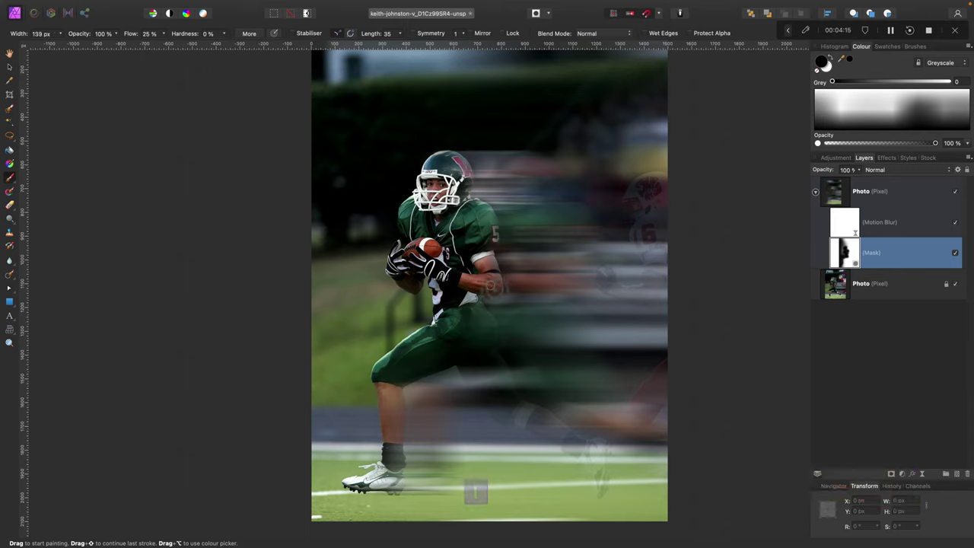
key(bracketright)
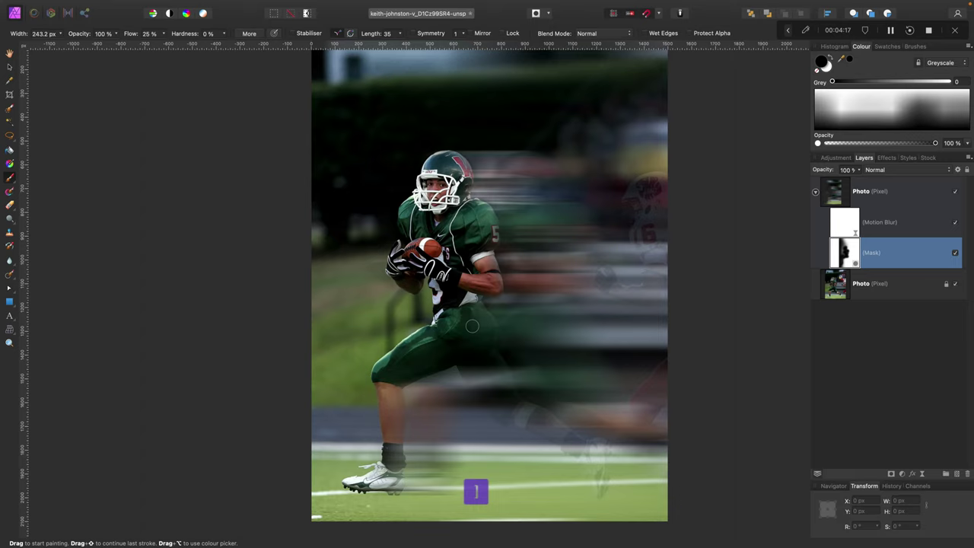
key(bracketright)
key(bracketright)
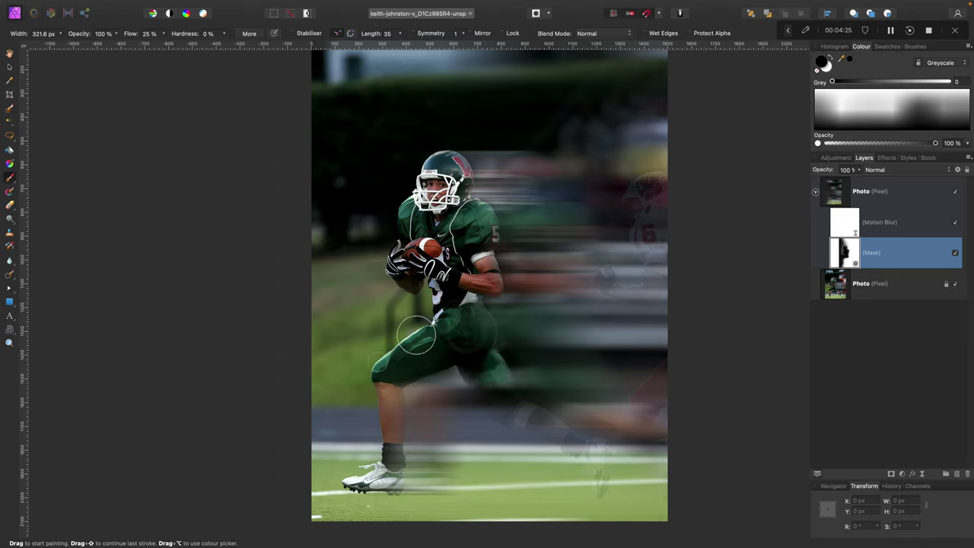
key(bracketright)
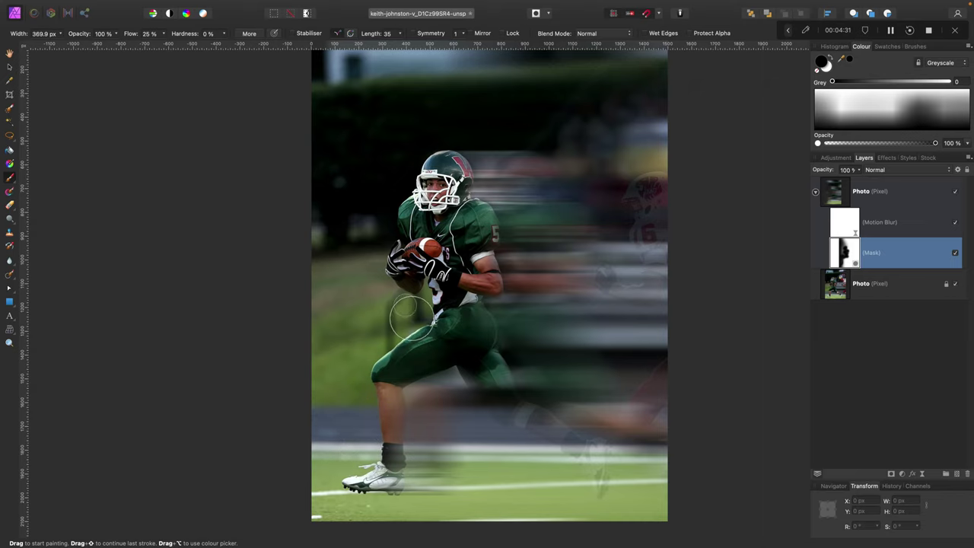
Shrink the brush to about 212 px for the leg detail.
scroll(388, 194, up, 3)
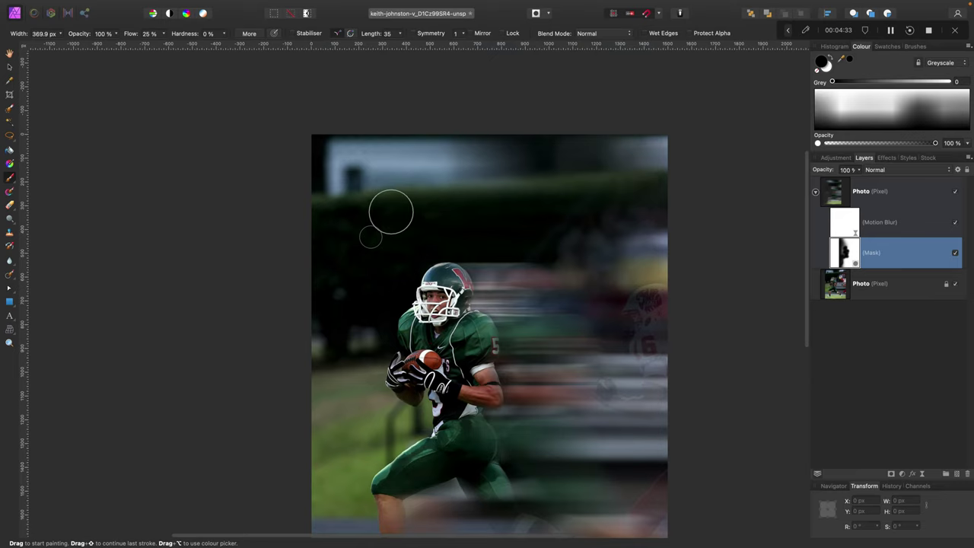
key(bracketright)
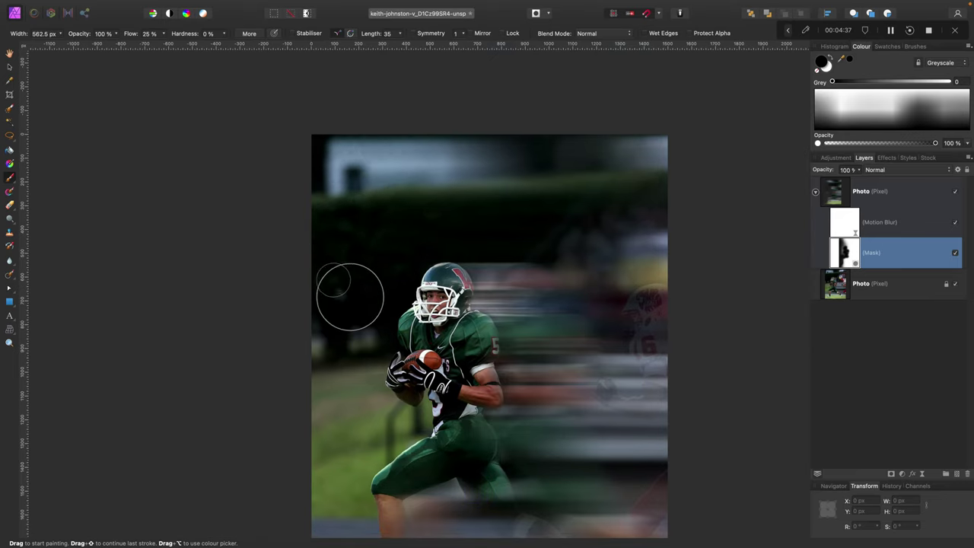
scroll(352, 267, down, 2)
scroll(335, 334, down, 2)
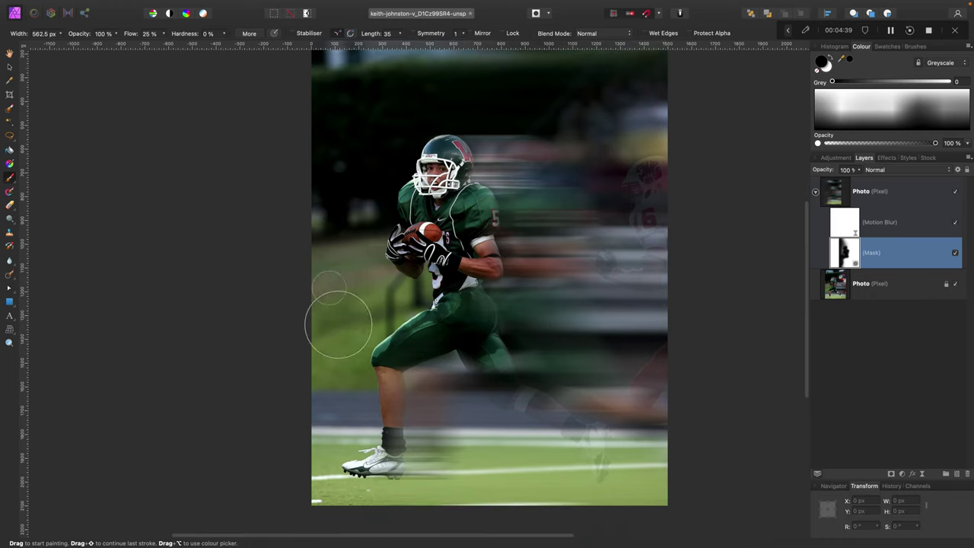
scroll(341, 326, down, 3)
key(bracketleft)
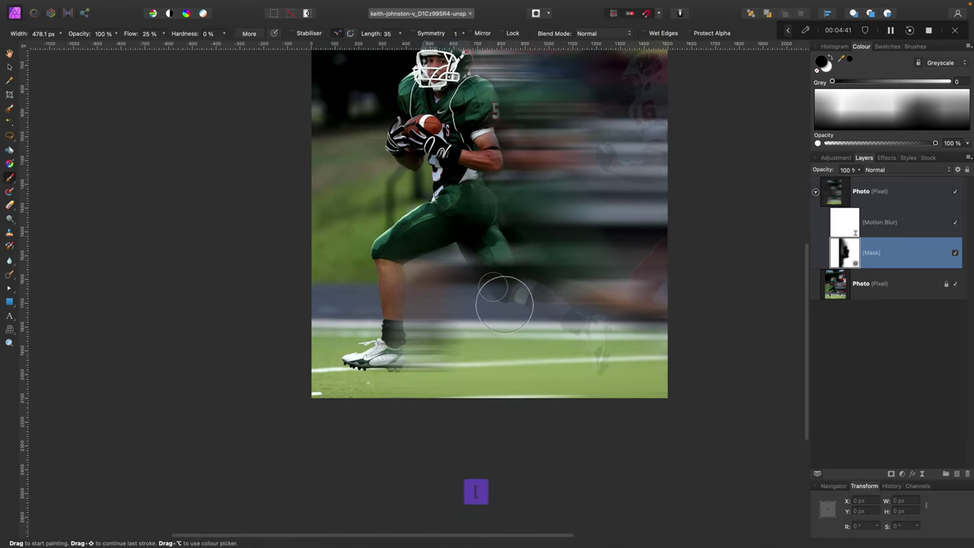
key(bracketleft)
key(bracketleft)
key(bracketleft)
key(bracketleft)
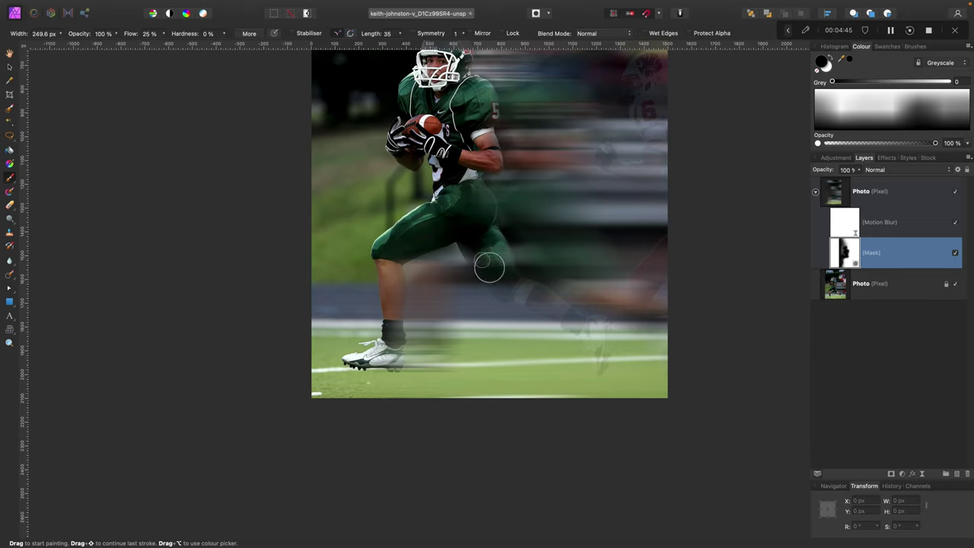
key(bracketleft)
key(bracketleft)
Paint black over the knee, lower leg, ankle and thigh to remove their blur.
drag(504, 277, 539, 296)
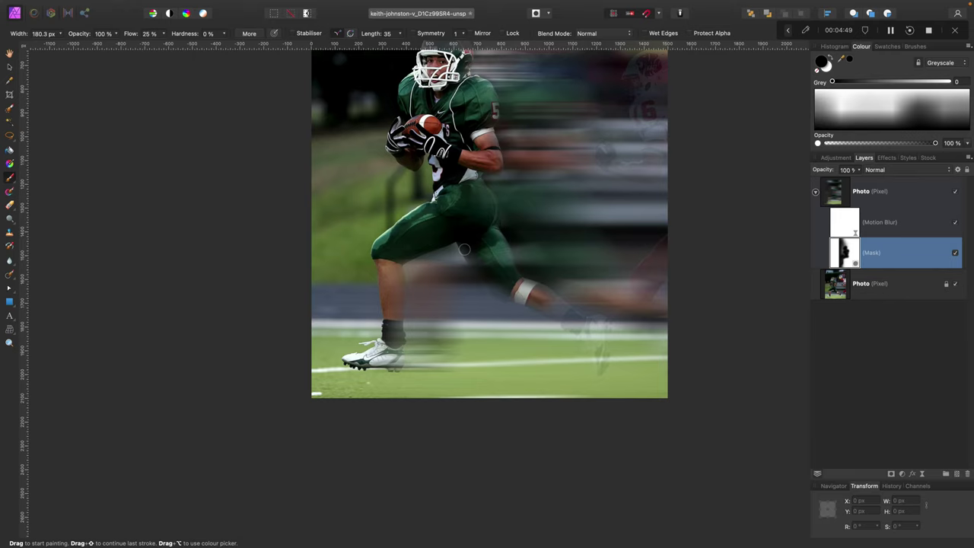
mouse_move(489, 274)
mouse_down()
mouse_move(574, 325)
mouse_move(596, 361)
mouse_move(569, 319)
mouse_up()
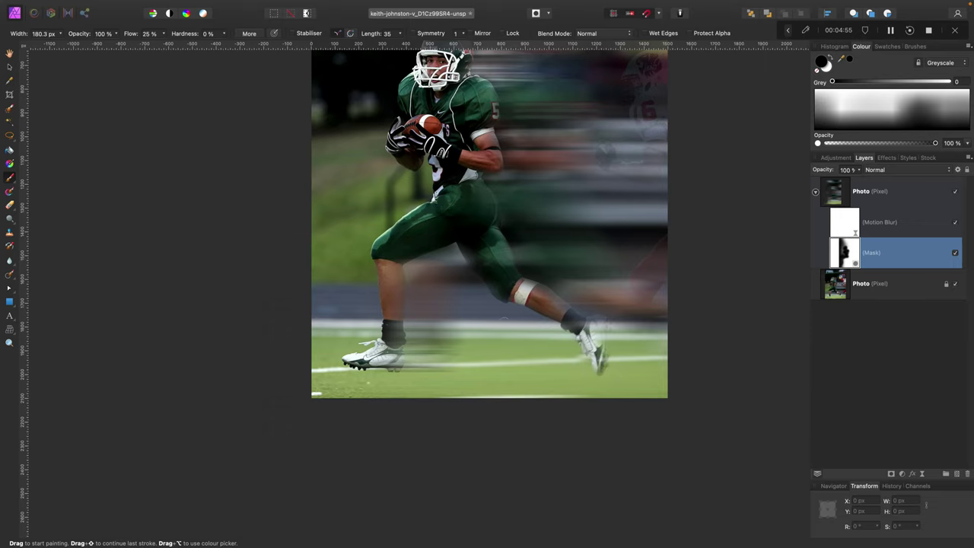
mouse_move(595, 371)
mouse_down()
mouse_move(567, 324)
mouse_move(490, 283)
mouse_up()
drag(459, 251, 435, 226)
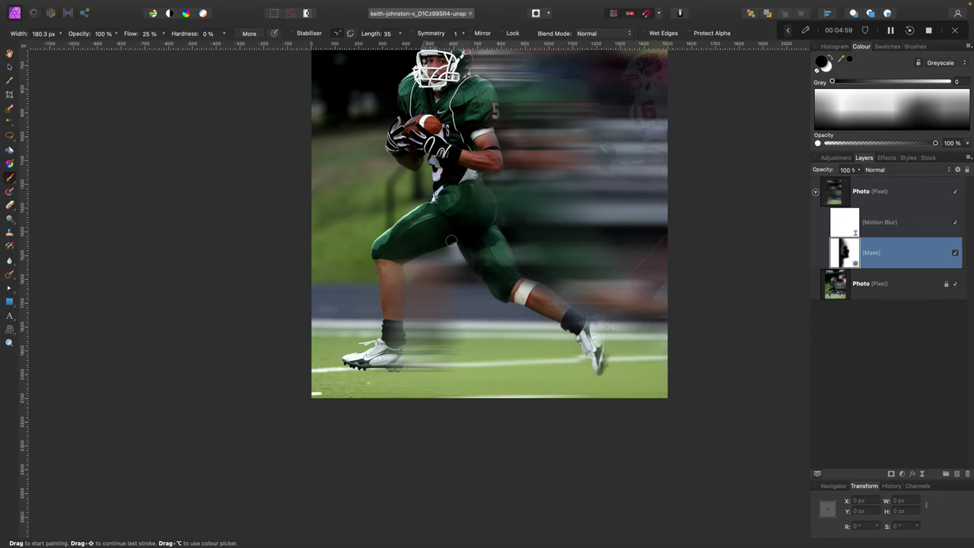
scroll(452, 240, up, 5)
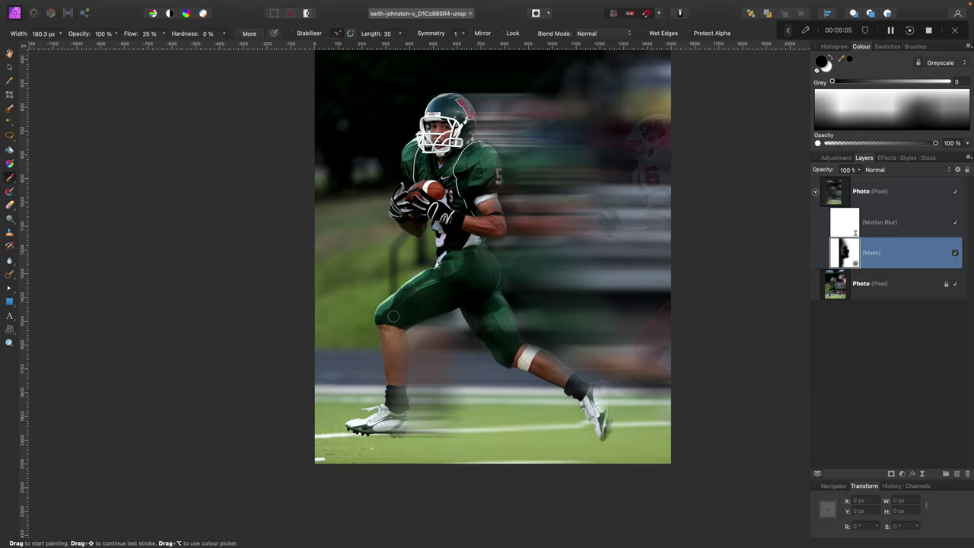
scroll(444, 282, up, 3)
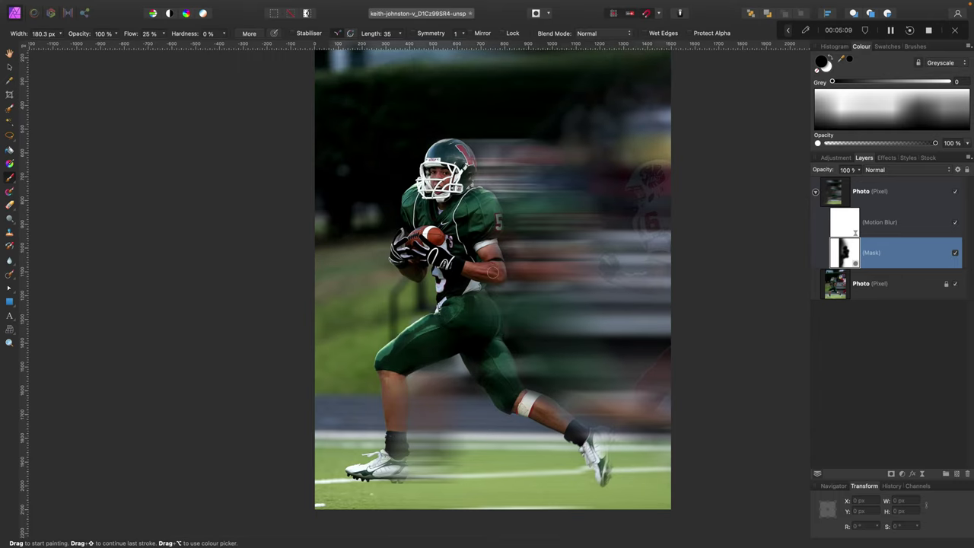
scroll(489, 236, down, 1)
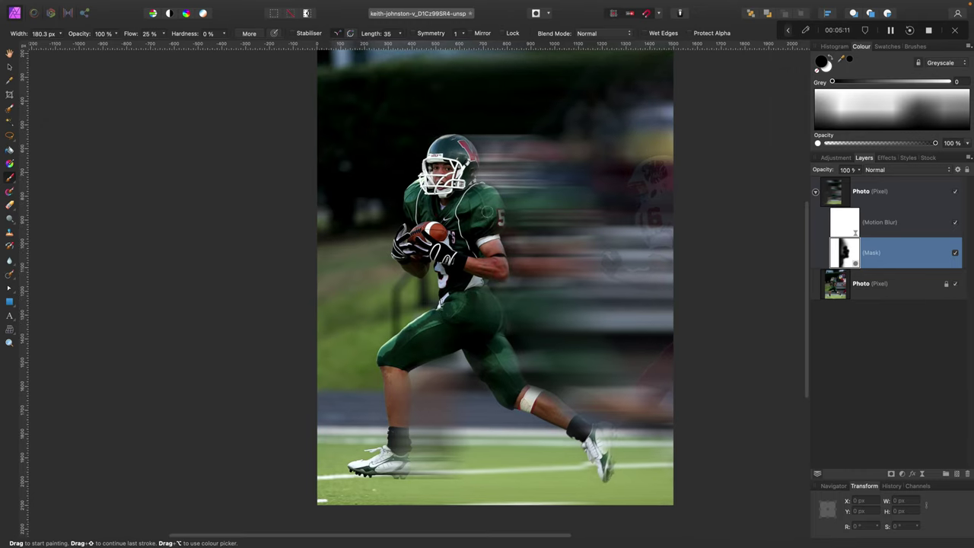
scroll(467, 222, up, 3)
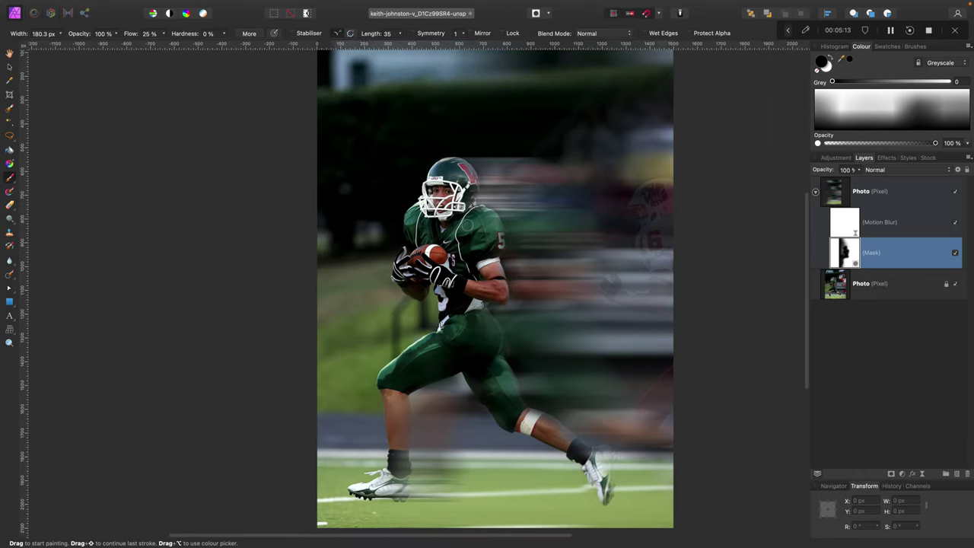
click(814, 193)
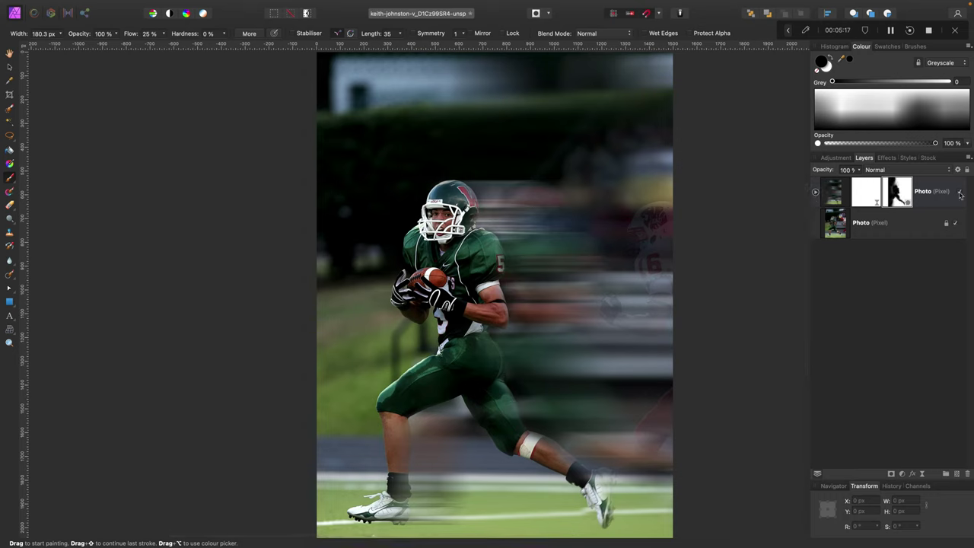
click(959, 193)
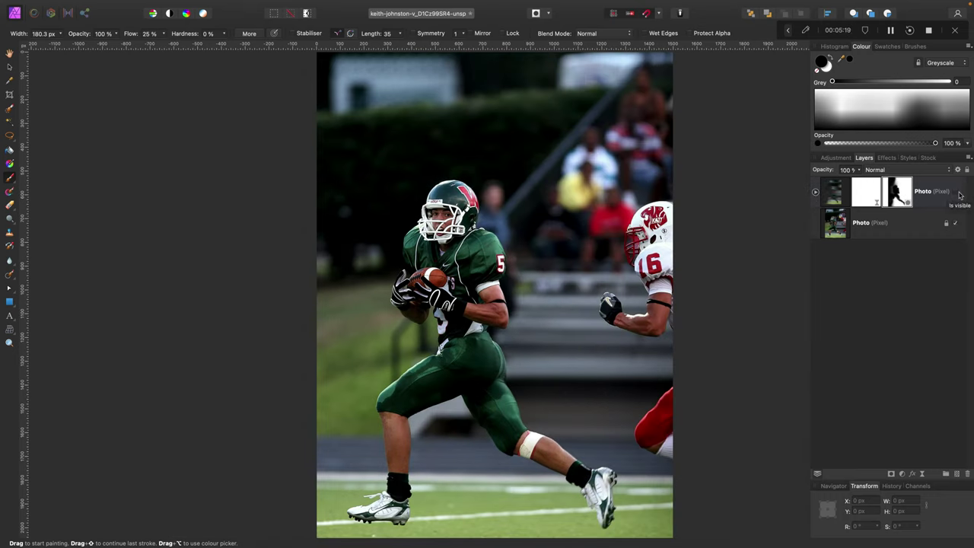
click(958, 192)
click(957, 192)
click(958, 192)
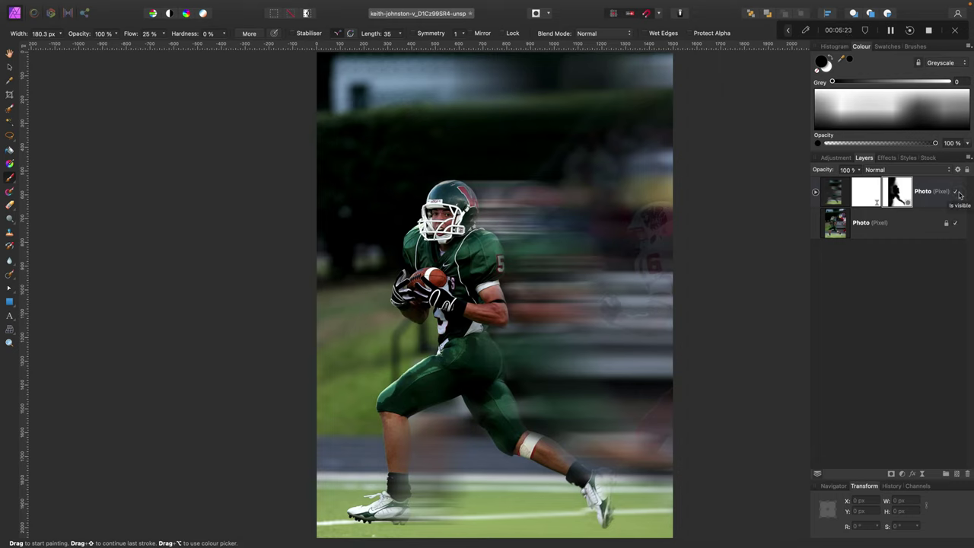
click(930, 187)
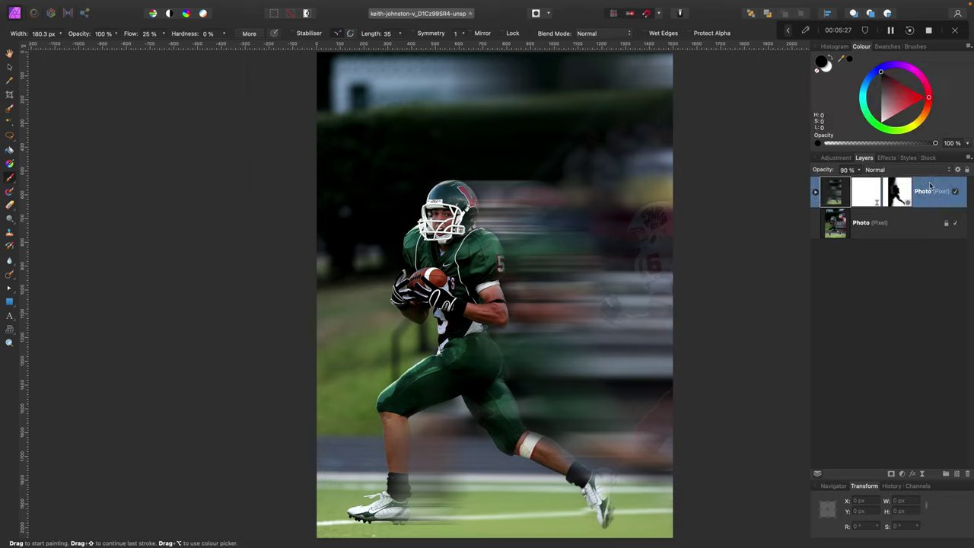
Add a Vibrance adjustment from its Default preset and raise Vibrance to 15%.
click(834, 157)
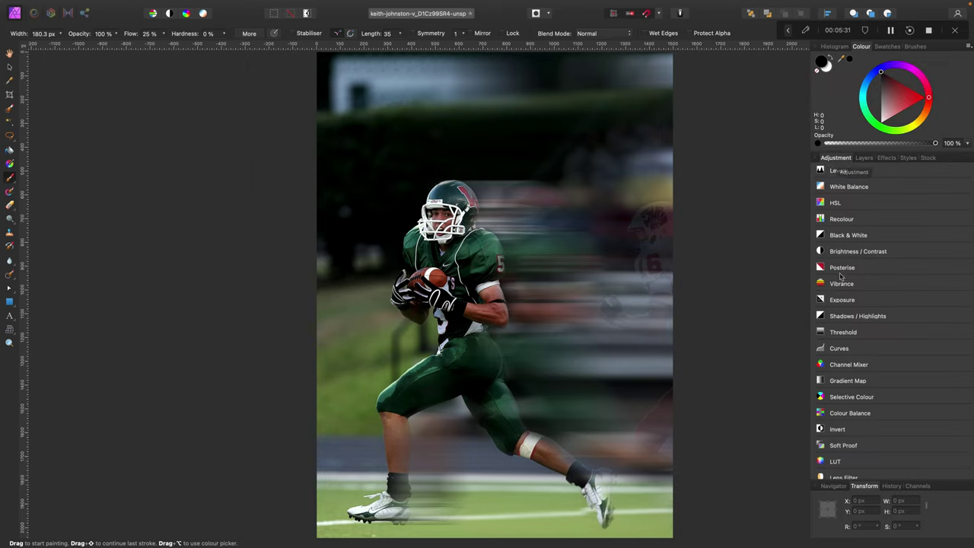
mouse_move(853, 287)
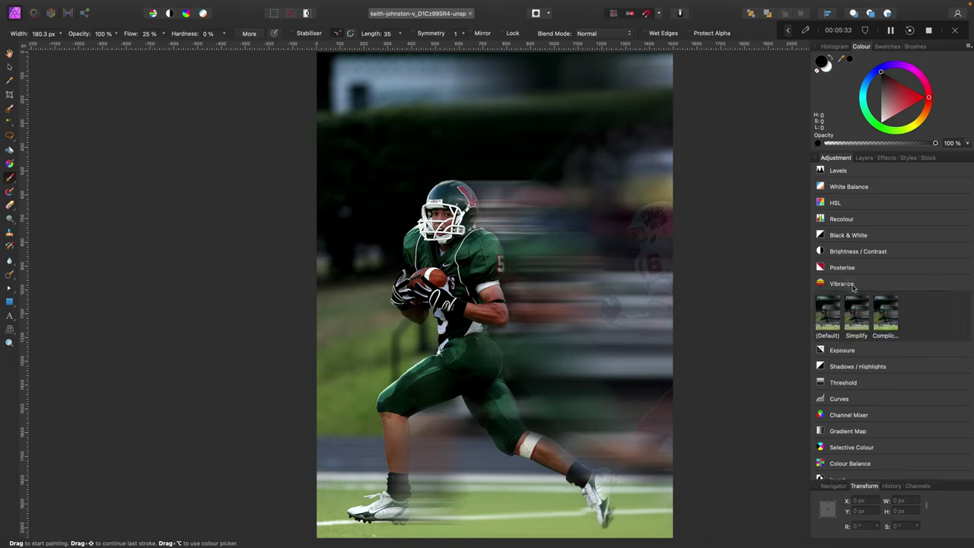
click(828, 312)
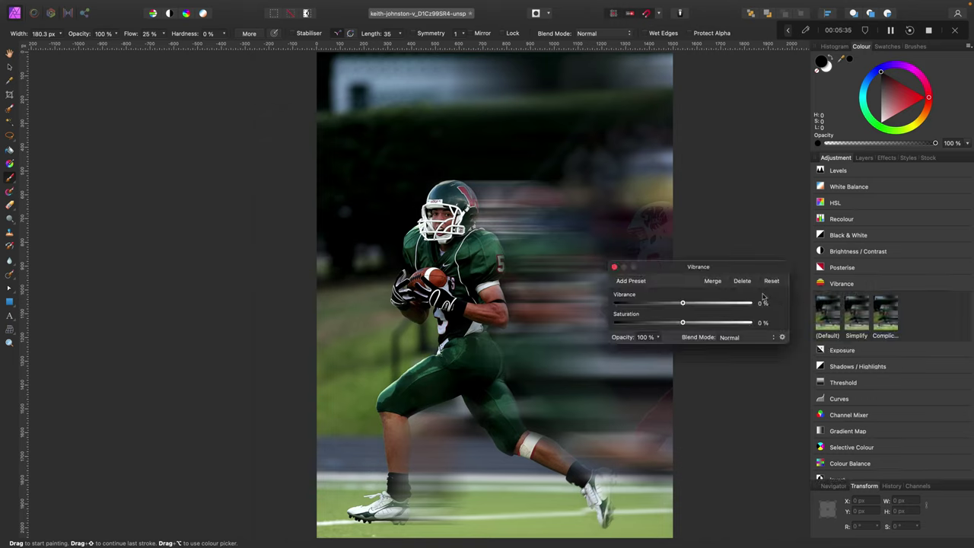
drag(683, 304, 694, 307)
click(615, 268)
scroll(652, 271, down, 5)
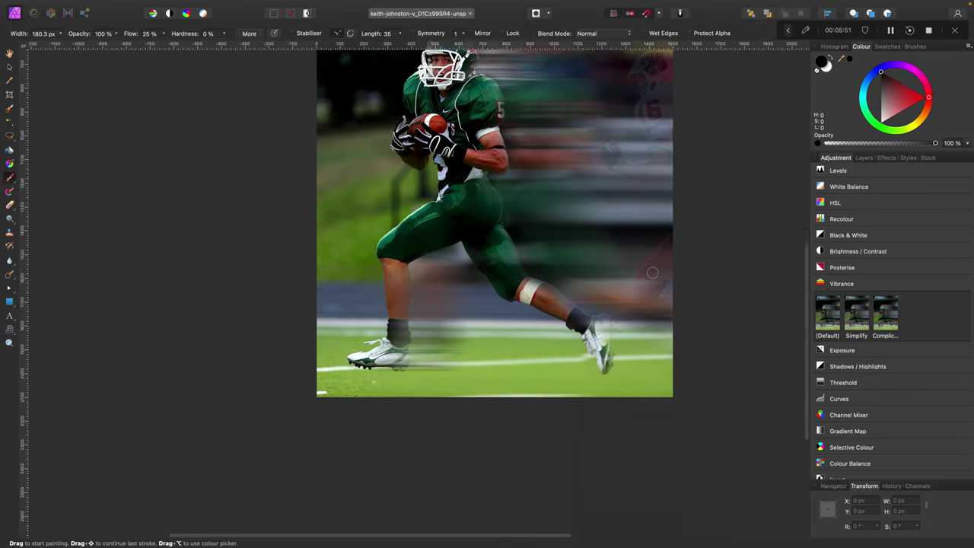
scroll(652, 271, up, 3)
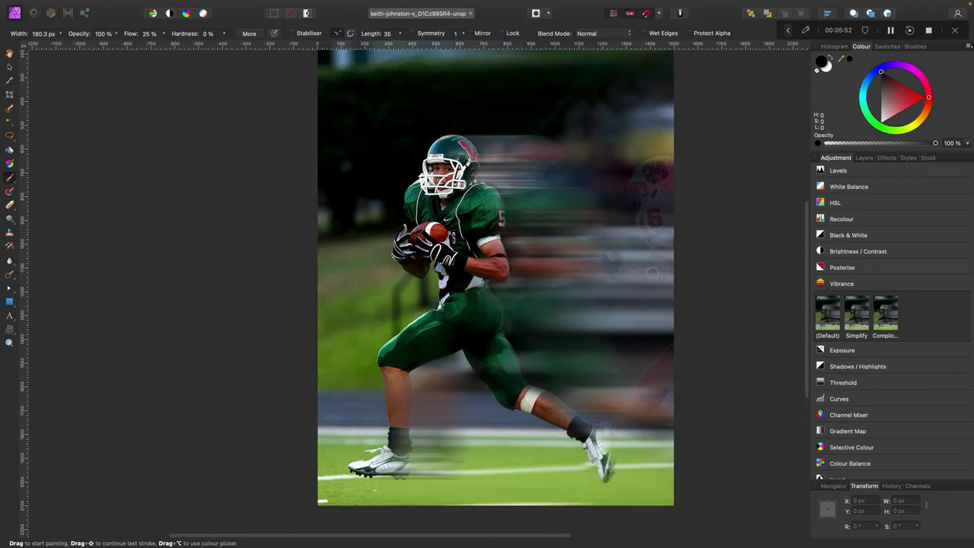
click(864, 159)
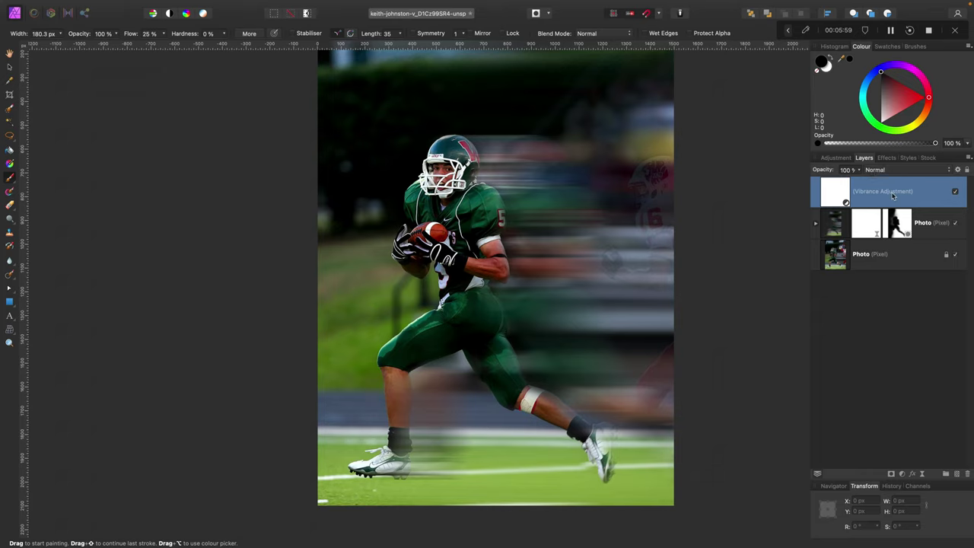
Duplicate the original bottom Photo layer.
super+click(942, 220)
click(923, 261)
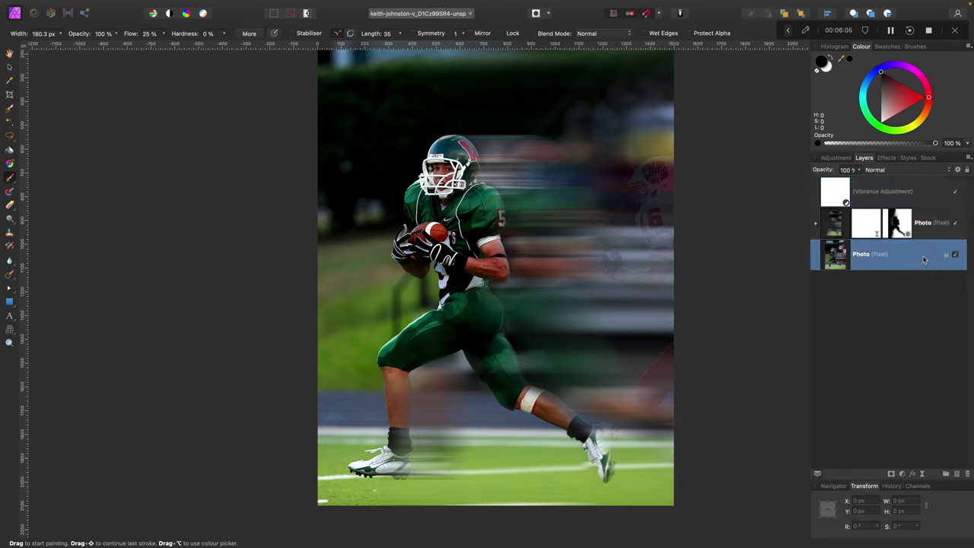
right_click(922, 258)
click(922, 346)
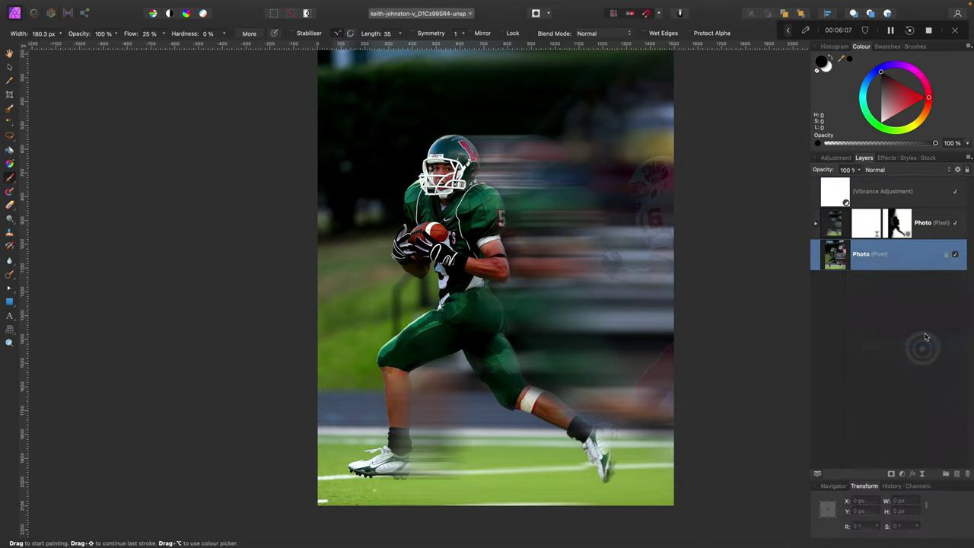
Group the duplicate, blurred copy and Vibrance layers as 'After', then fit the photo in view.
shift+click(928, 193)
right_click(928, 192)
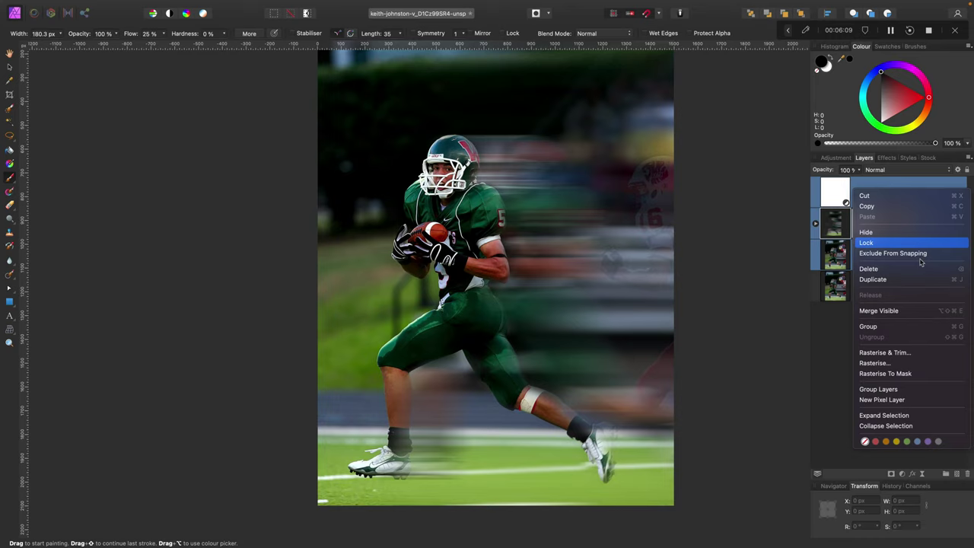
click(915, 326)
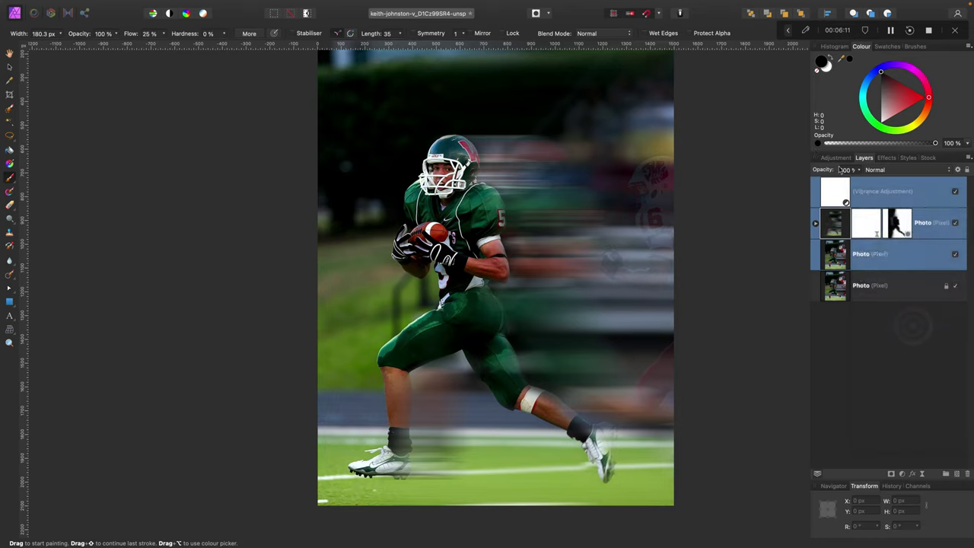
double_click(851, 187)
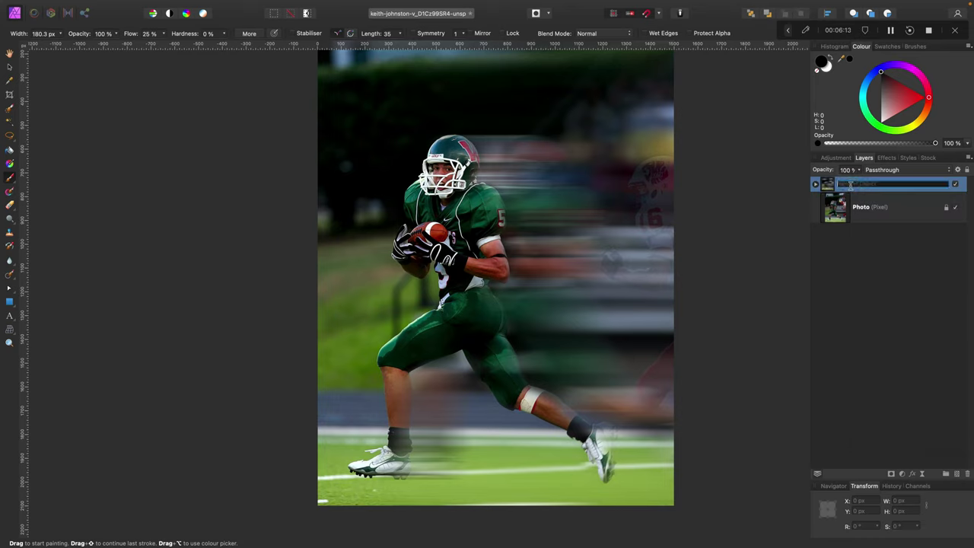
text(Ffter)
key(Return)
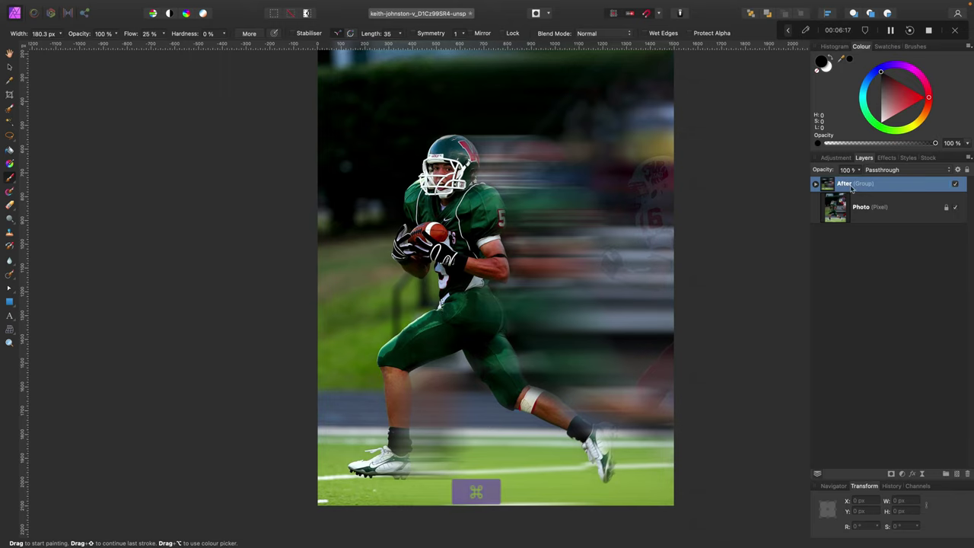
key(super+0)
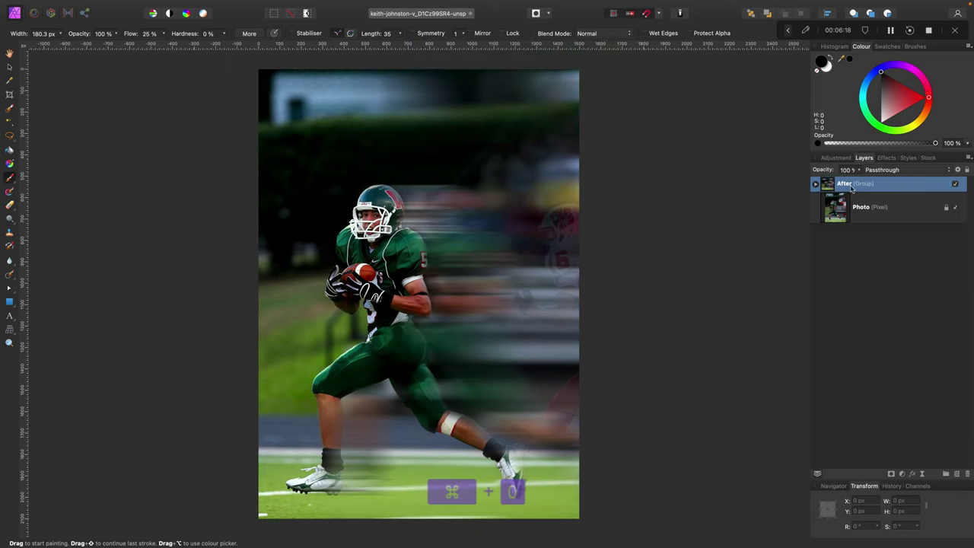
Toggle the After group off and on to compare, then pick bright blue (H 201, S 100, L 50).
click(955, 185)
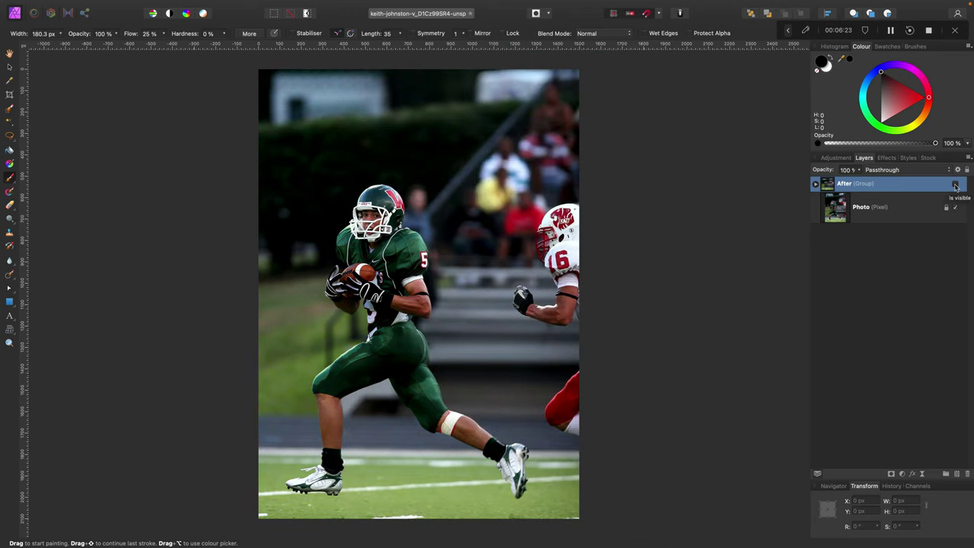
click(955, 185)
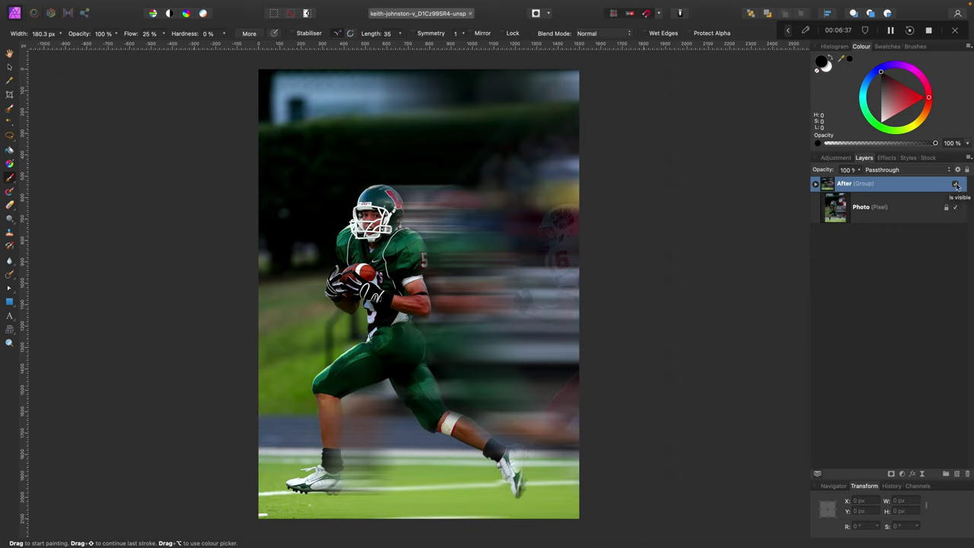
click(865, 93)
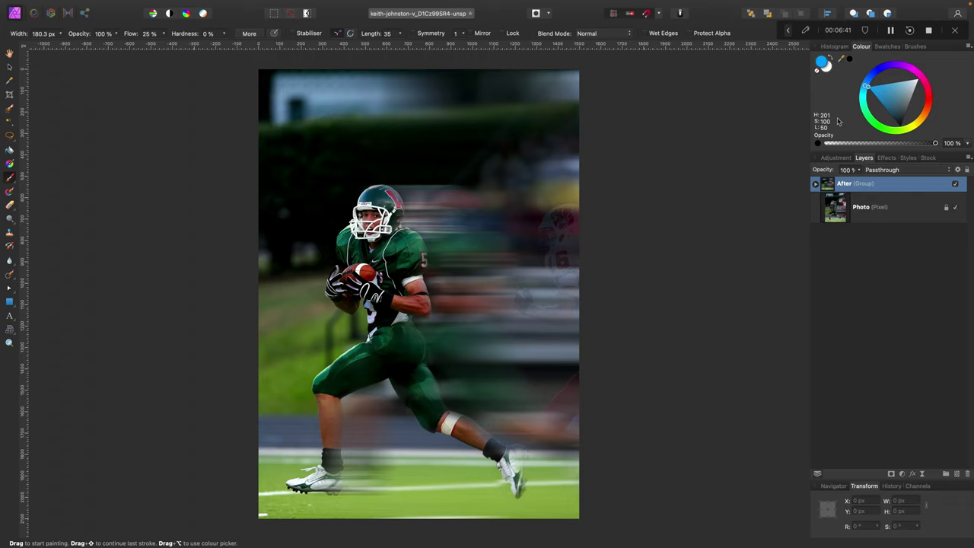